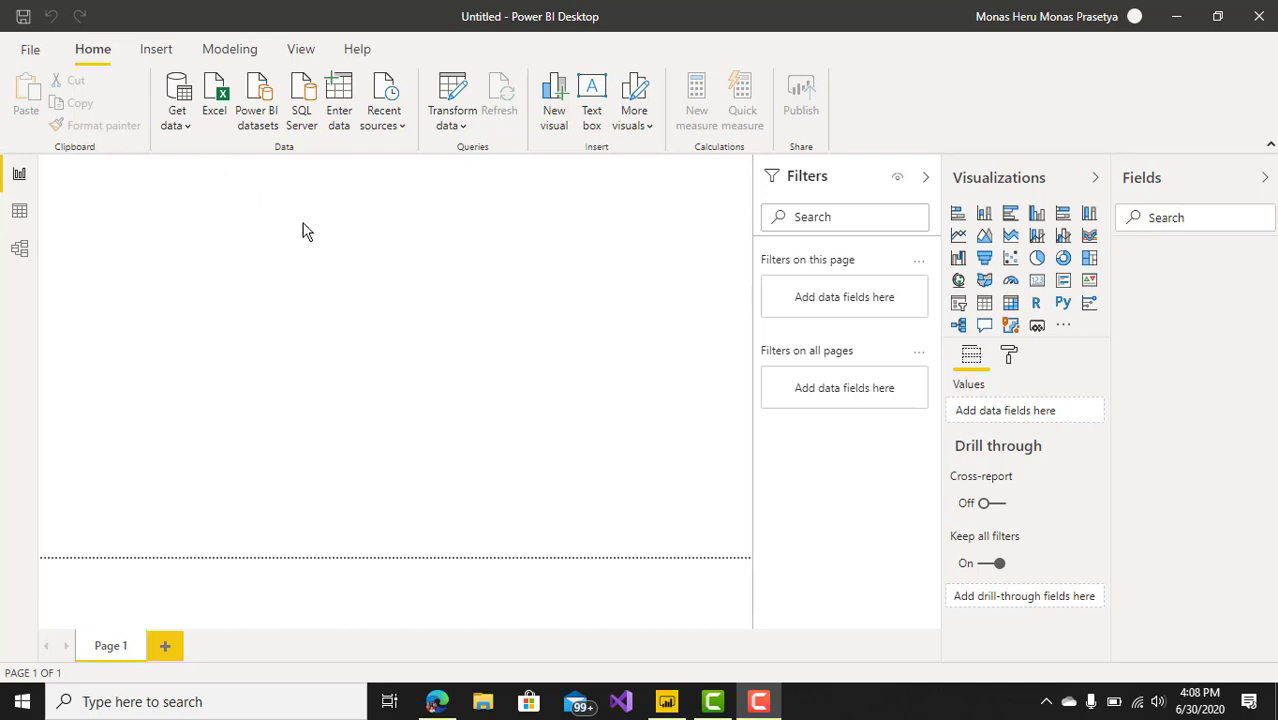
# Connect to the tblsale1 Excel workbook in Documents to reach the Navigator
pyautogui.click(186, 125)
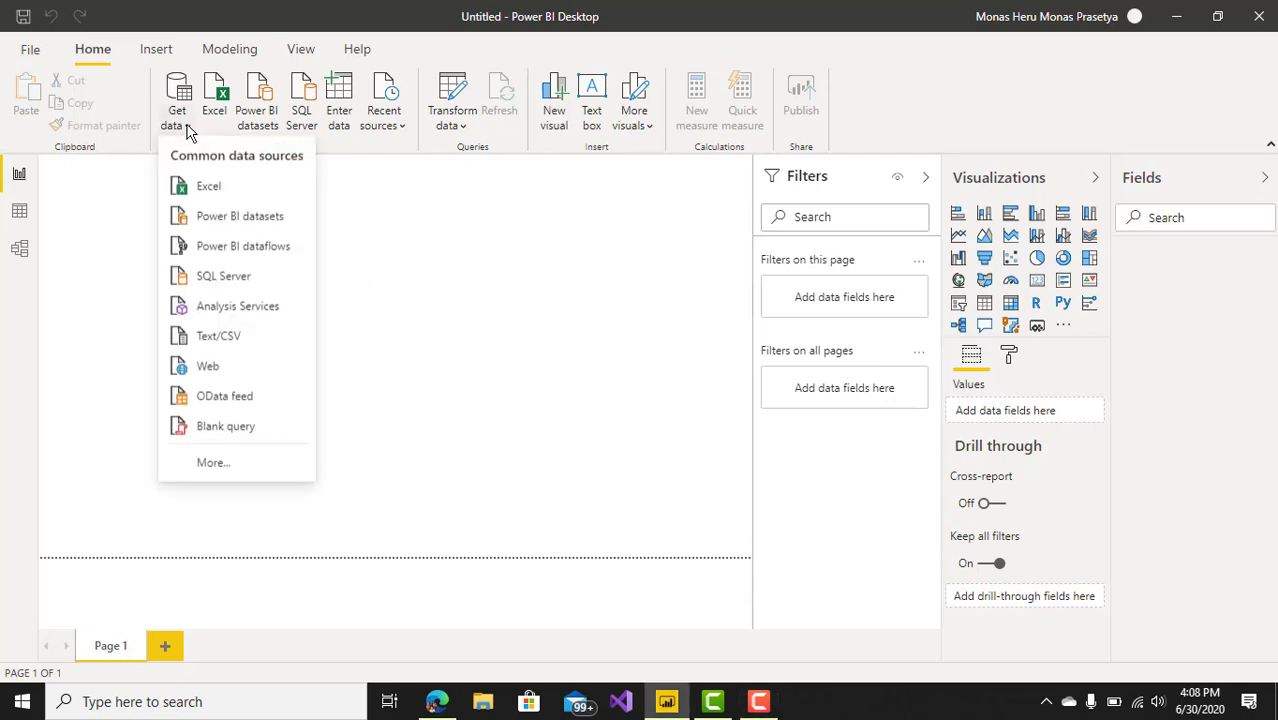
pyautogui.click(228, 186)
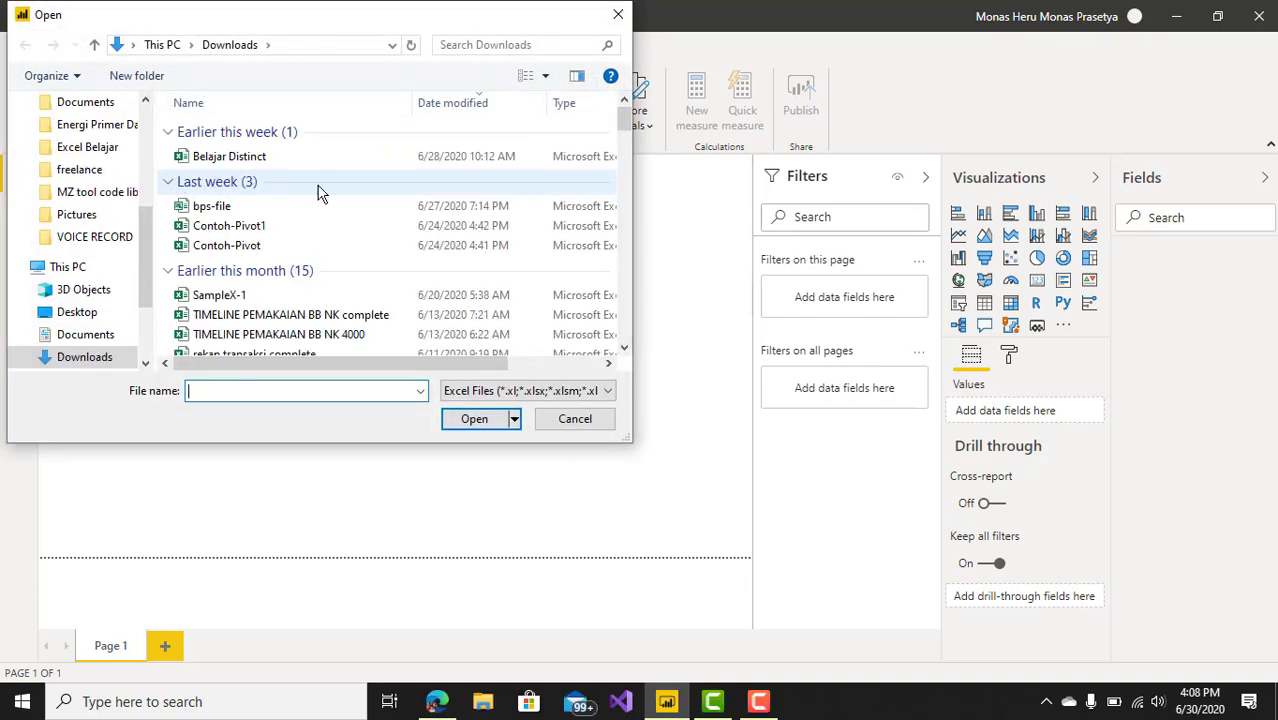
pyautogui.click(88, 334)
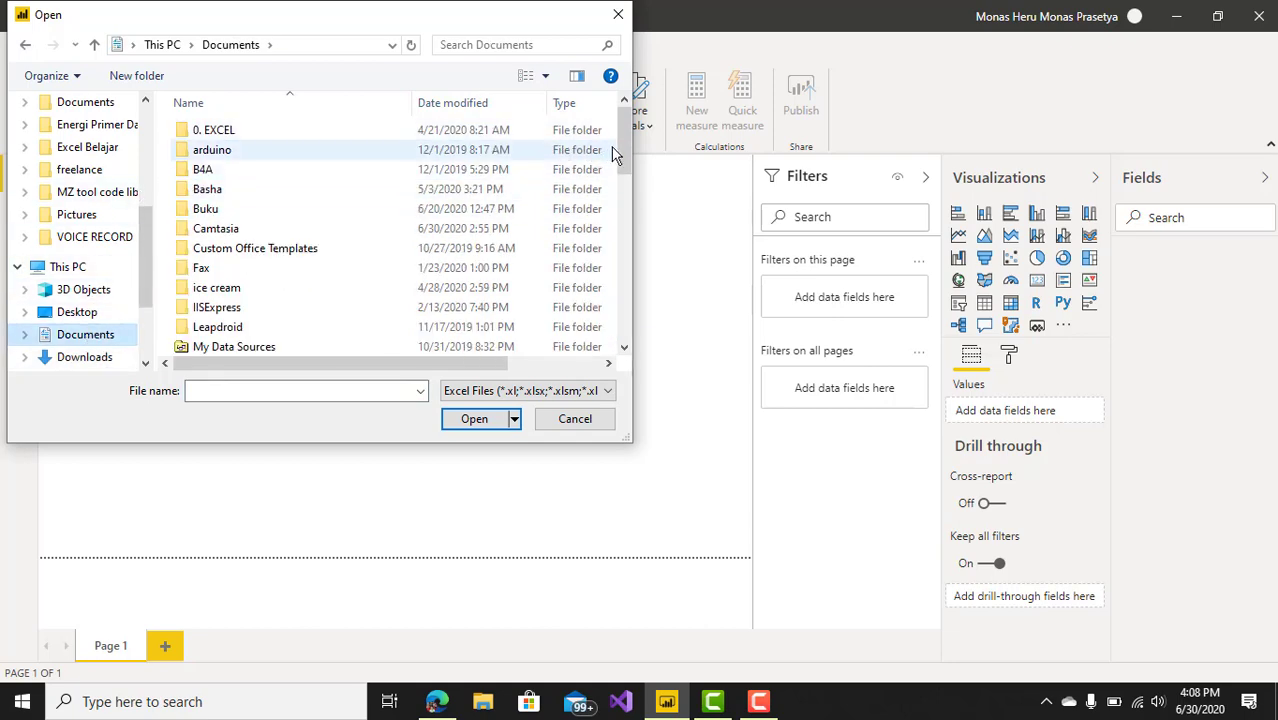
pyautogui.moveTo(620, 145); pyautogui.dragTo(619, 325)
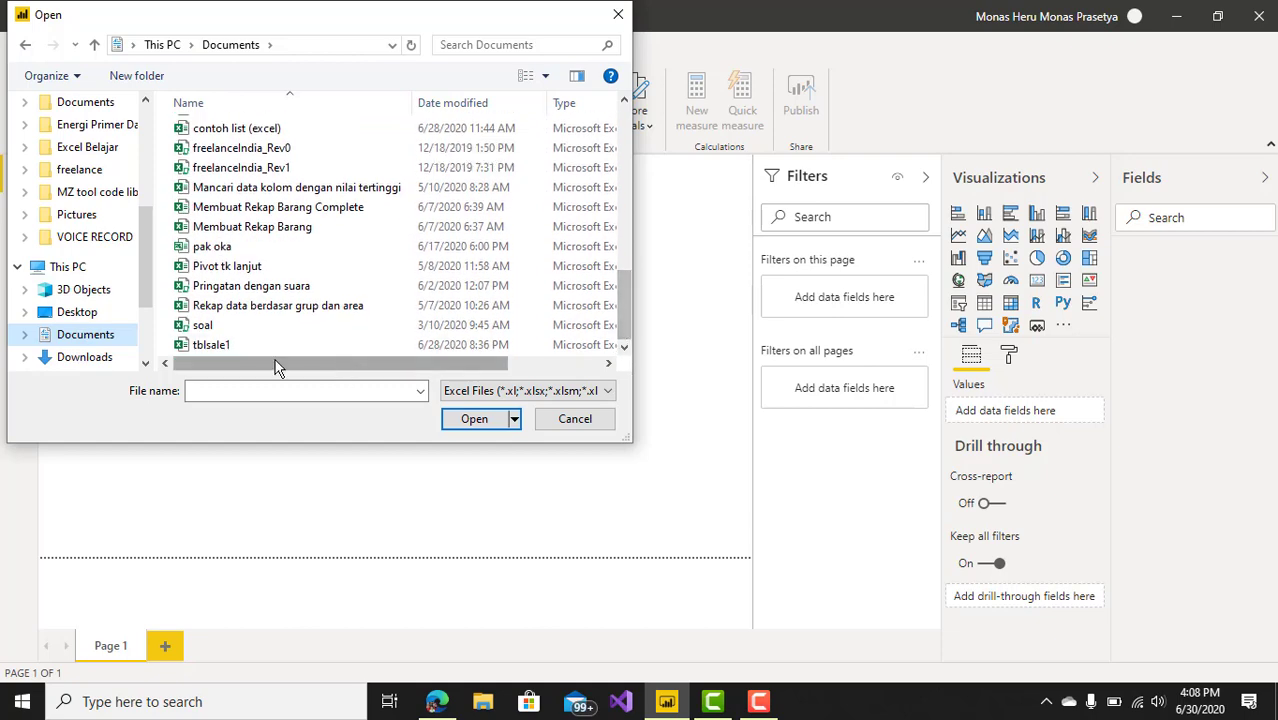
pyautogui.click(251, 347)
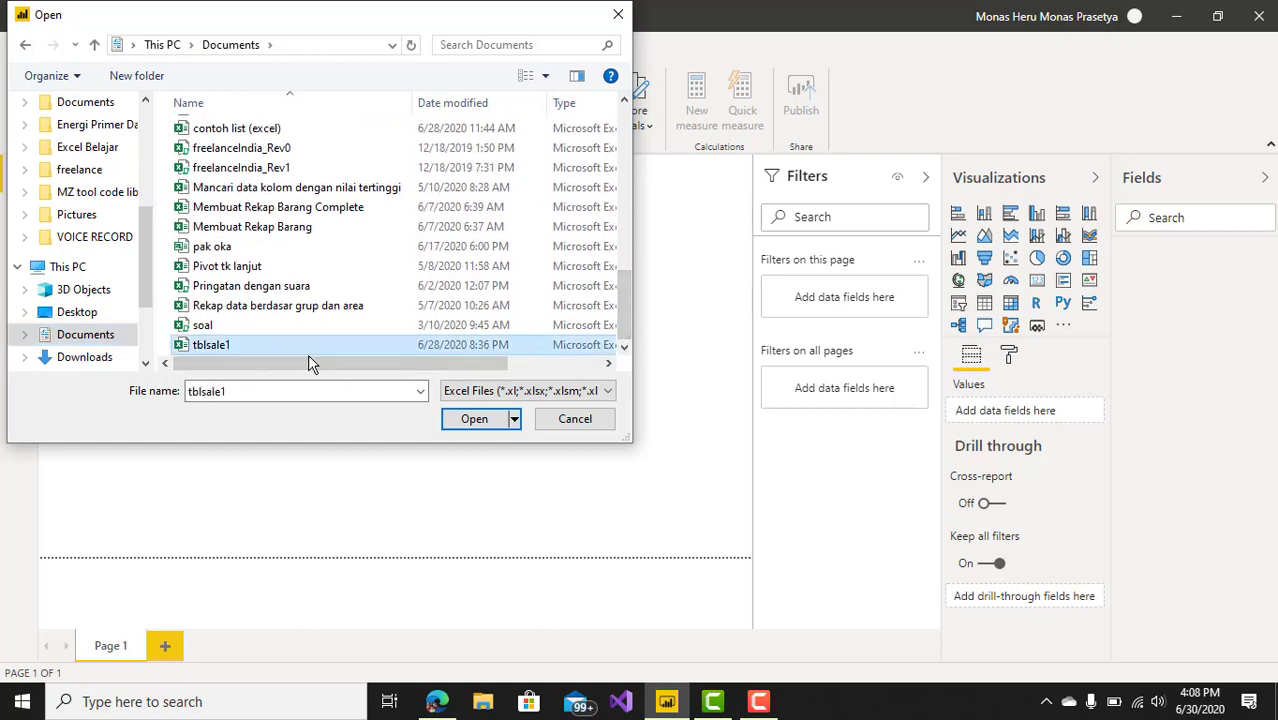
pyautogui.click(463, 418)
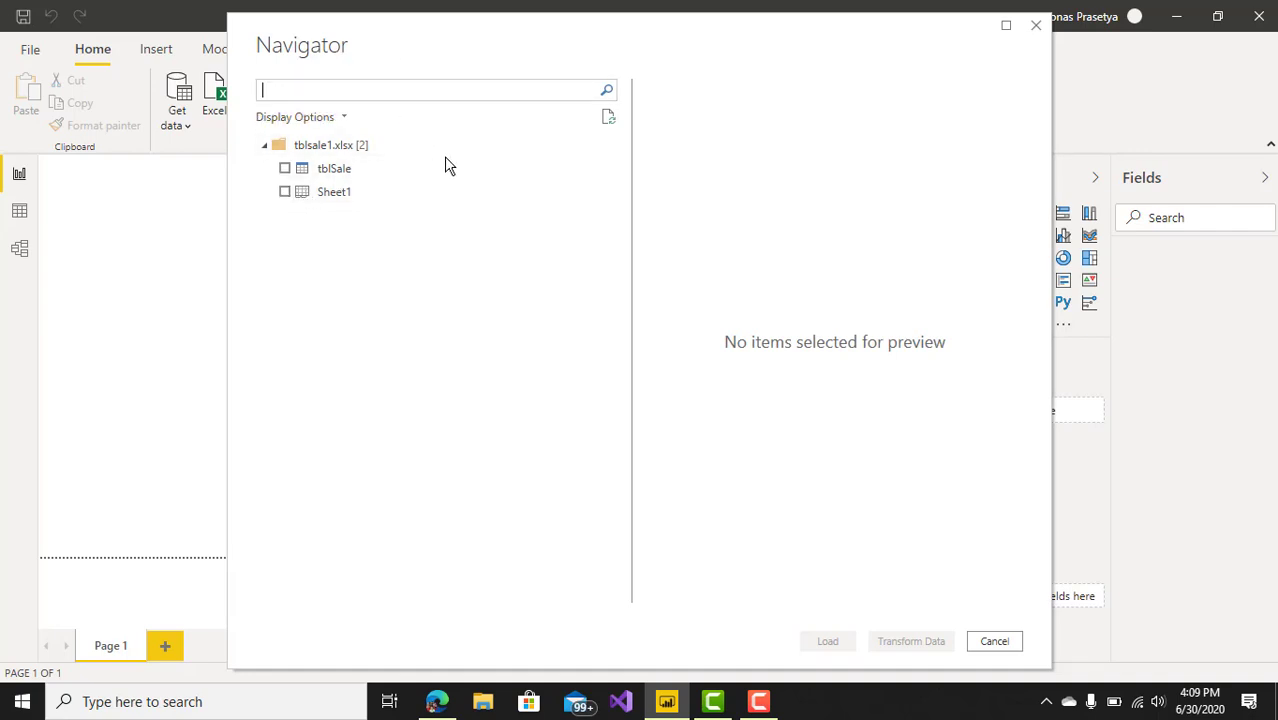
# Tick the tblSale table in the Navigator and load it into the model
pyautogui.click(285, 169)
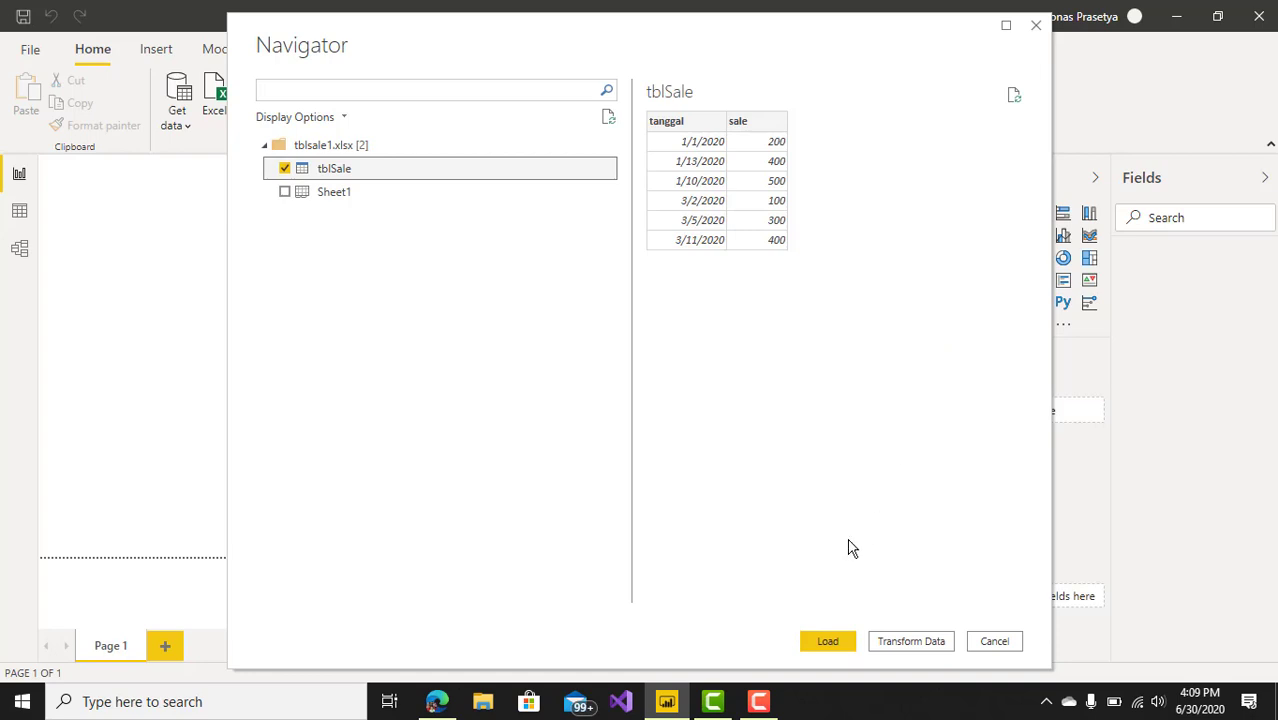
pyautogui.click(843, 648)
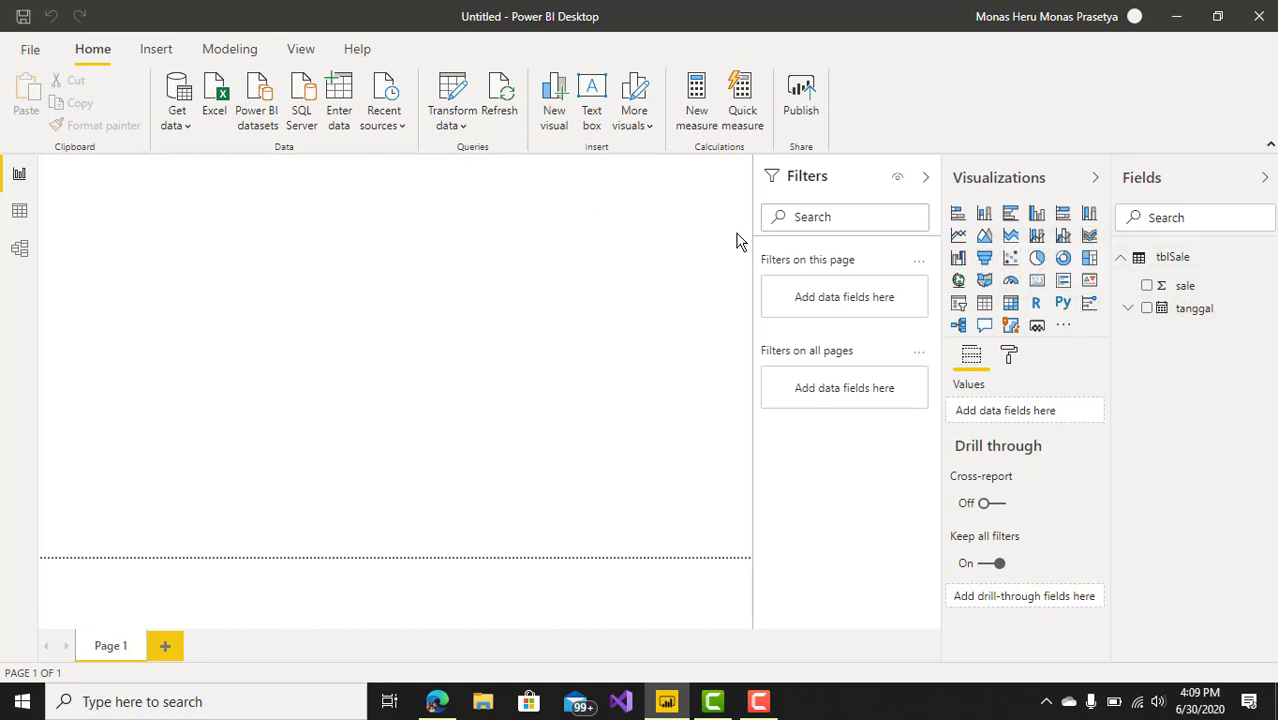
# Add a stacked column chart with tanggal on the axis and sale as values, and enlarge it
pyautogui.click(986, 216)
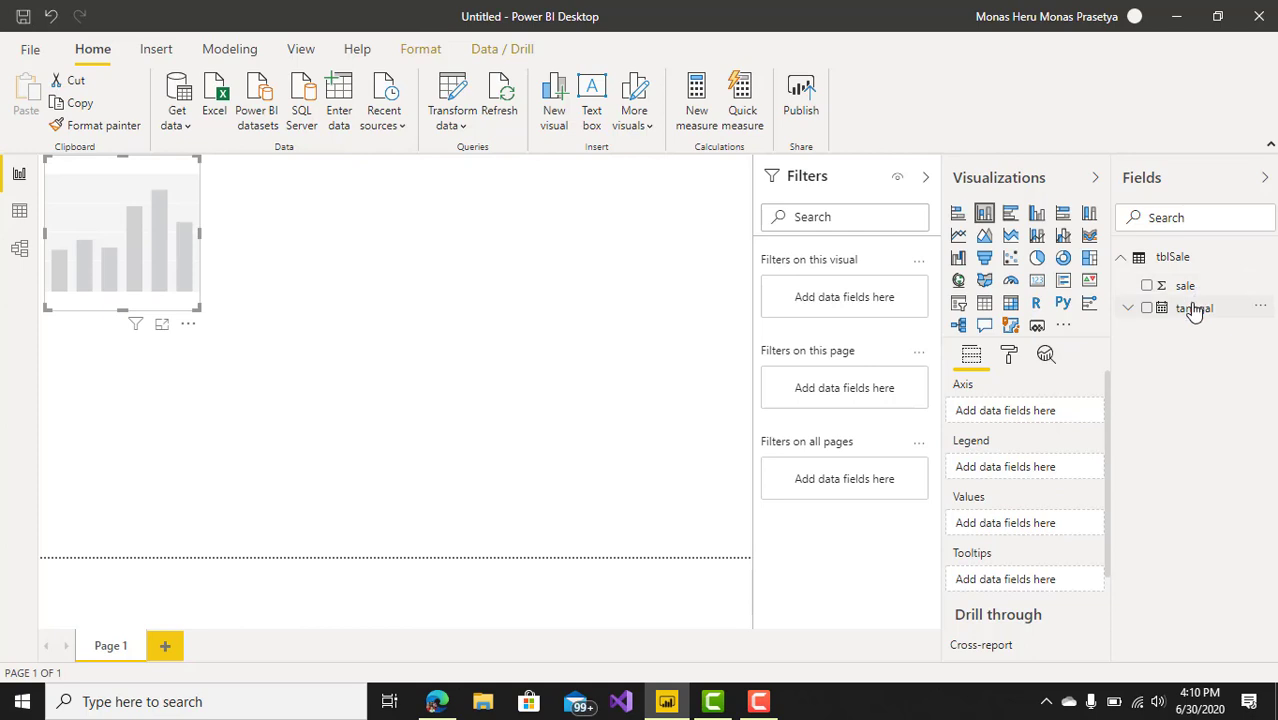
pyautogui.moveTo(1193, 310); pyautogui.dragTo(117, 232)
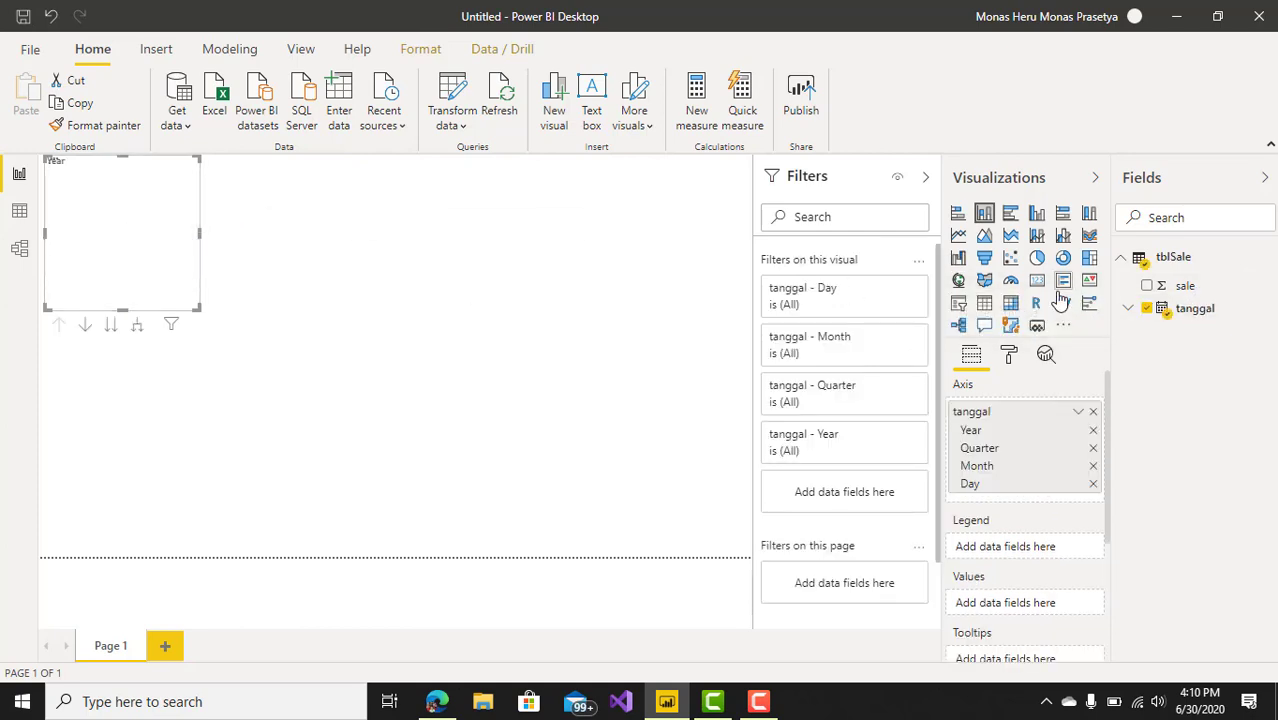
pyautogui.moveTo(1185, 286); pyautogui.dragTo(107, 240)
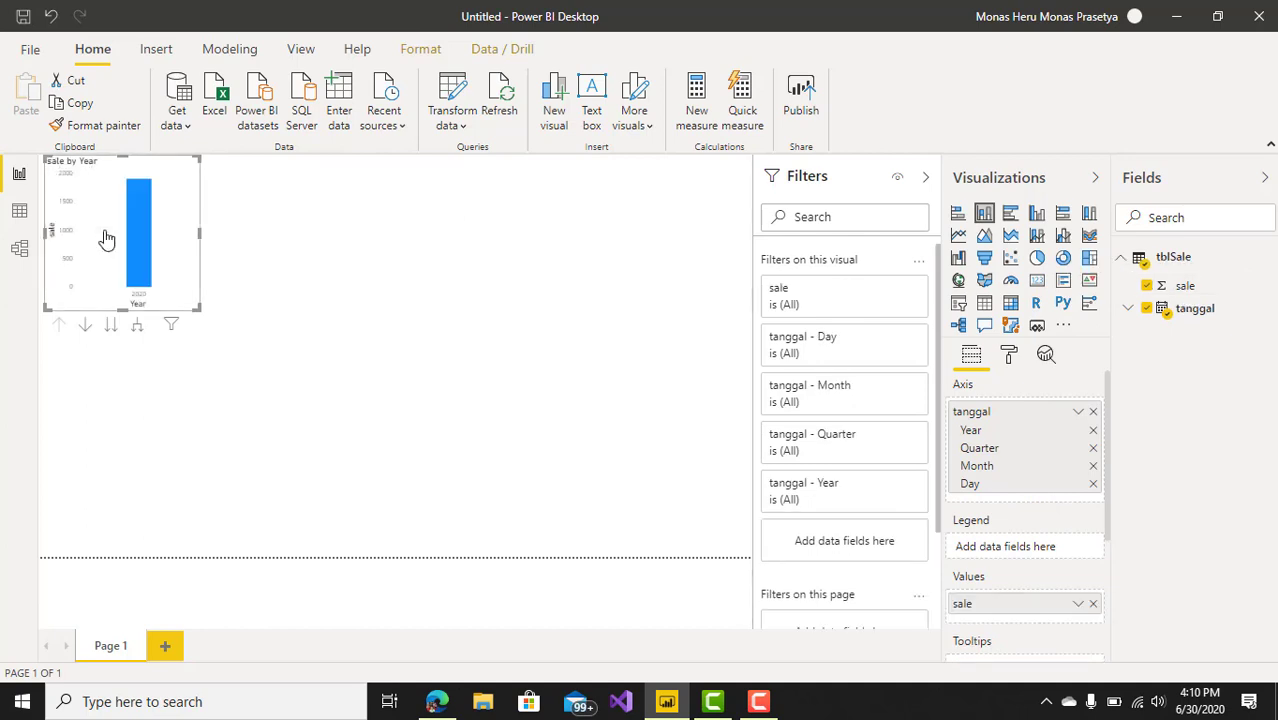
pyautogui.click(201, 316)
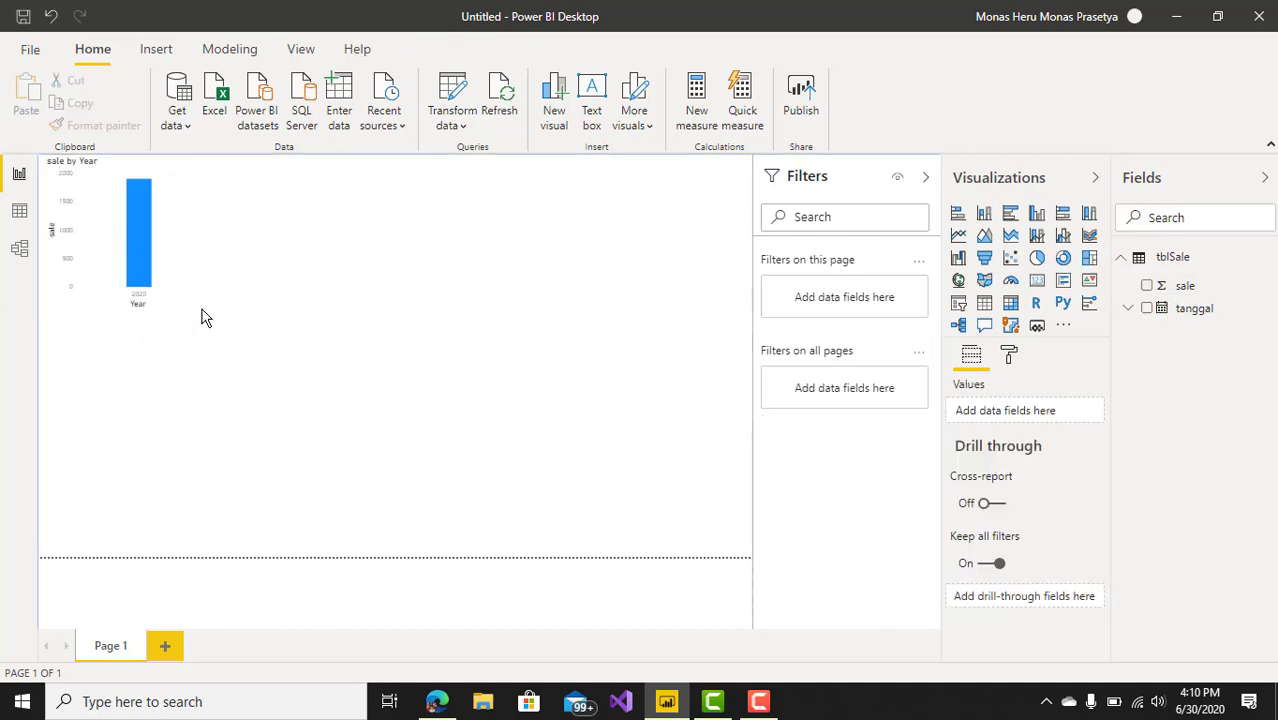
pyautogui.click(185, 306)
pyautogui.moveTo(196, 309); pyautogui.dragTo(494, 410)
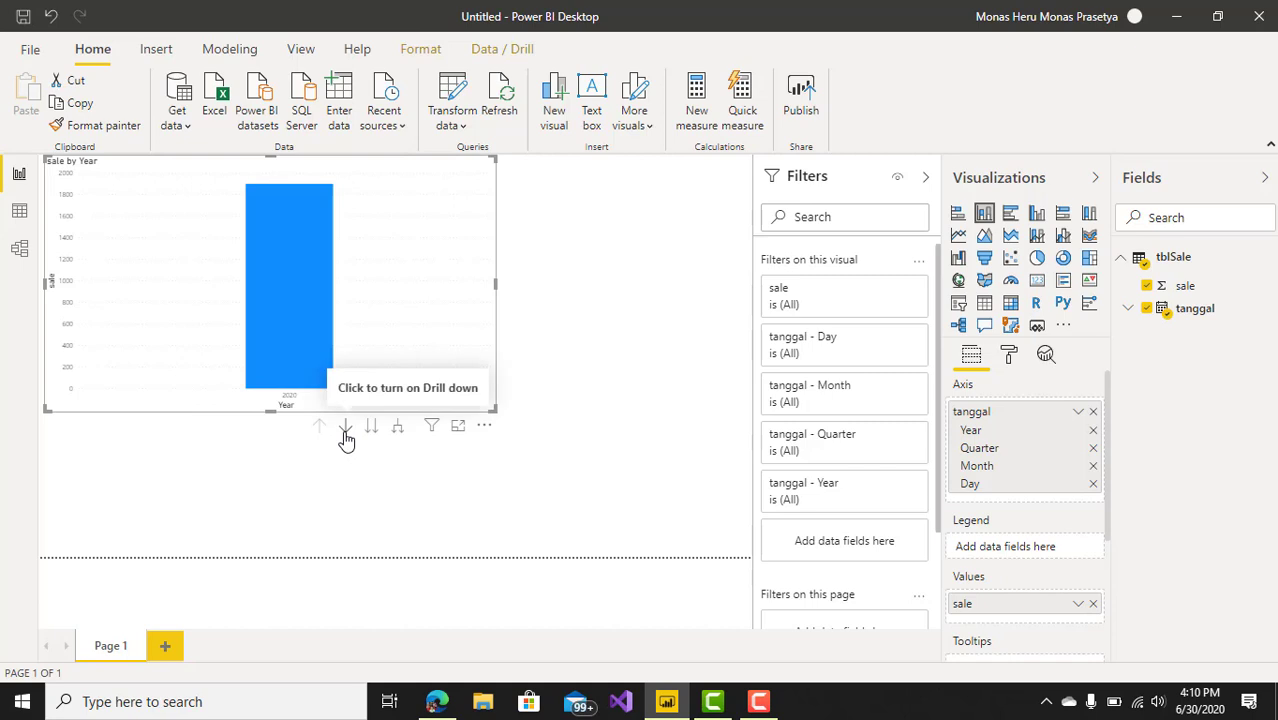
# Turn on drill down and remove Year and Quarter so the chart shows sale by Month
pyautogui.click(345, 428)
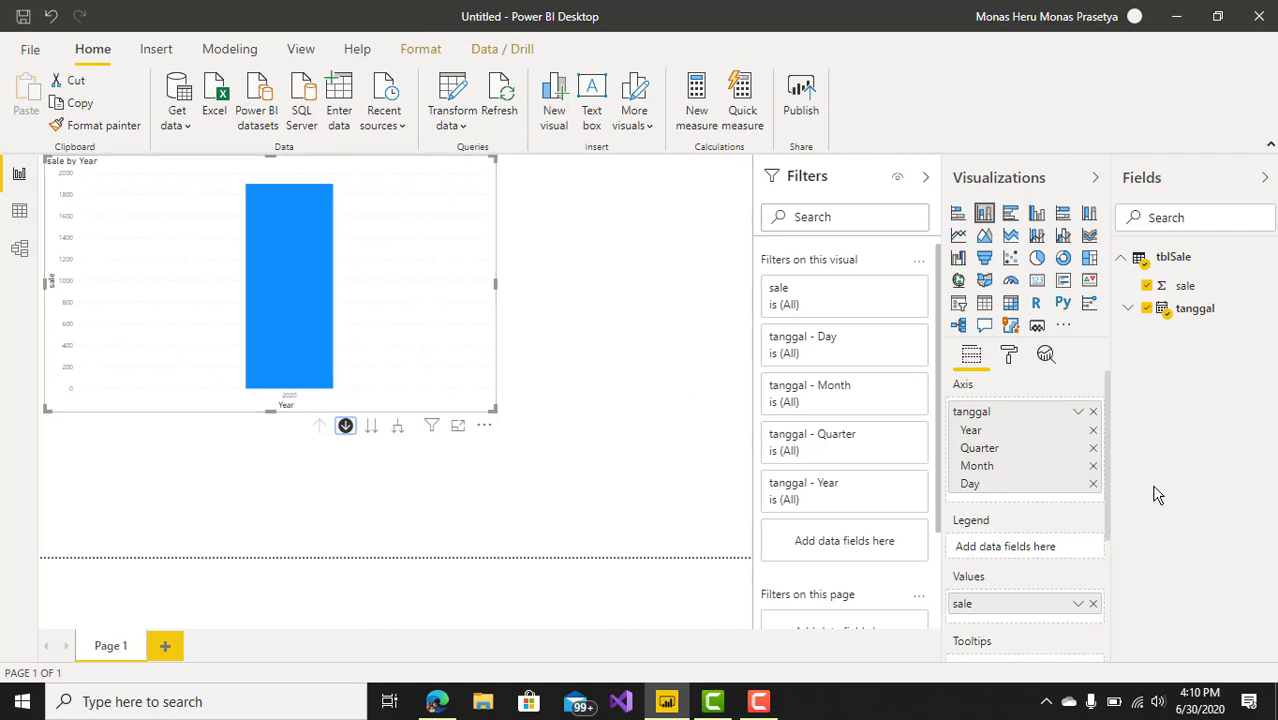
pyautogui.click(1093, 430)
pyautogui.click(1093, 433)
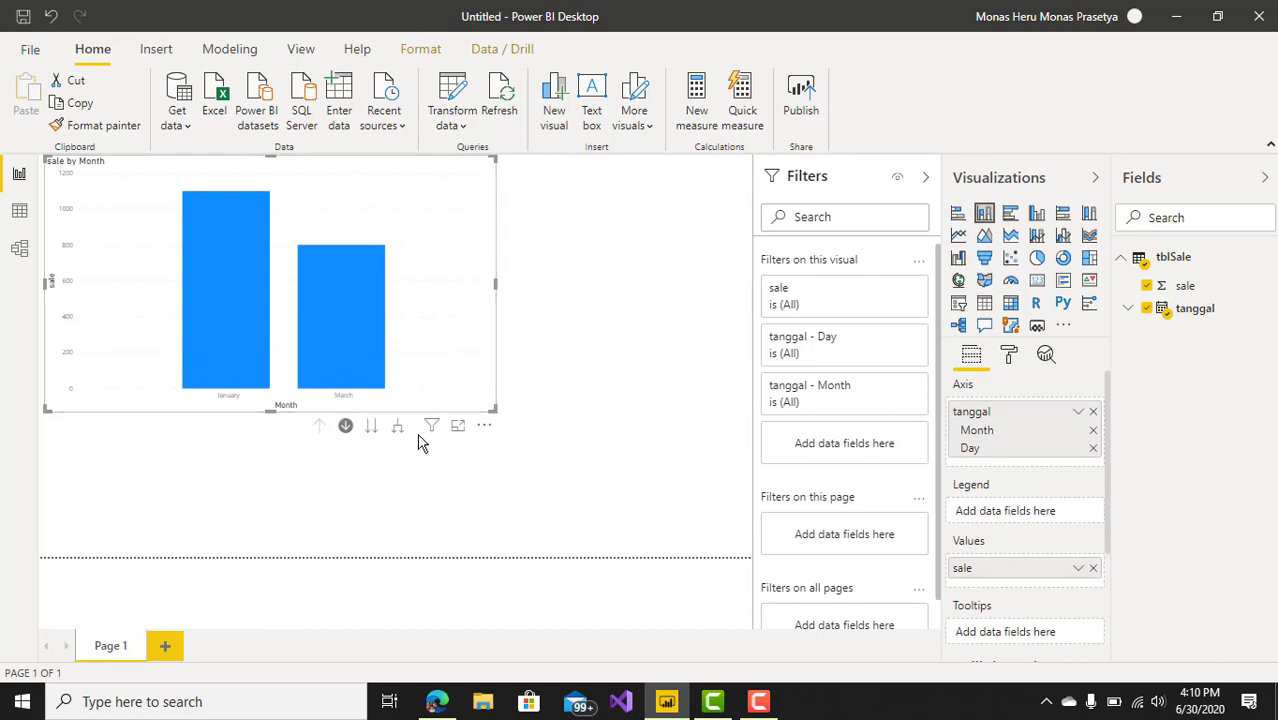
pyautogui.click(628, 463)
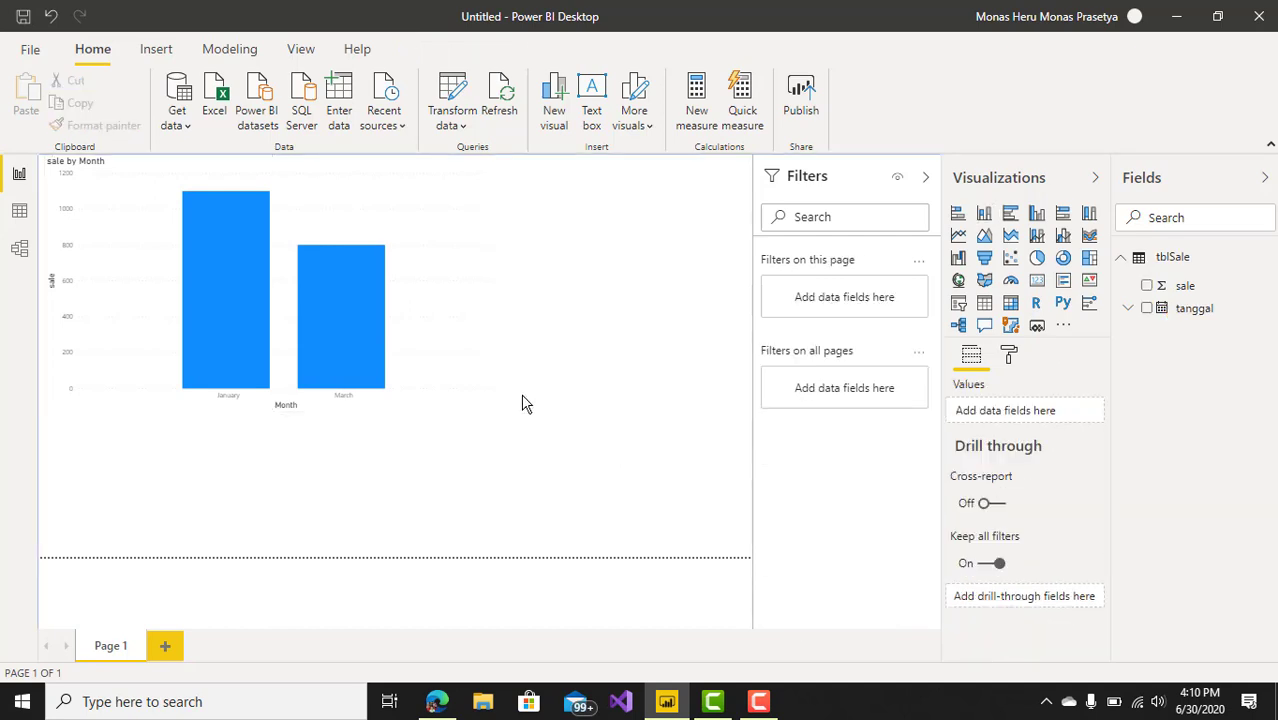
pyautogui.click(490, 408)
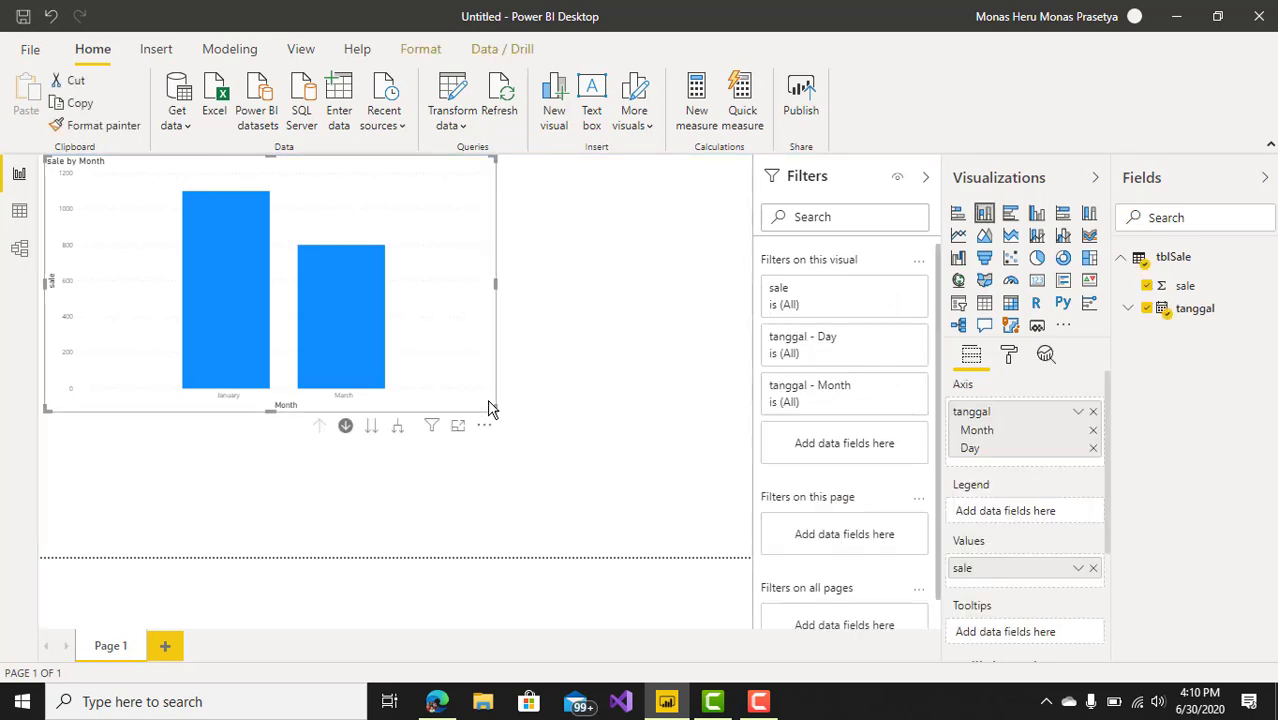
pyautogui.click(707, 424)
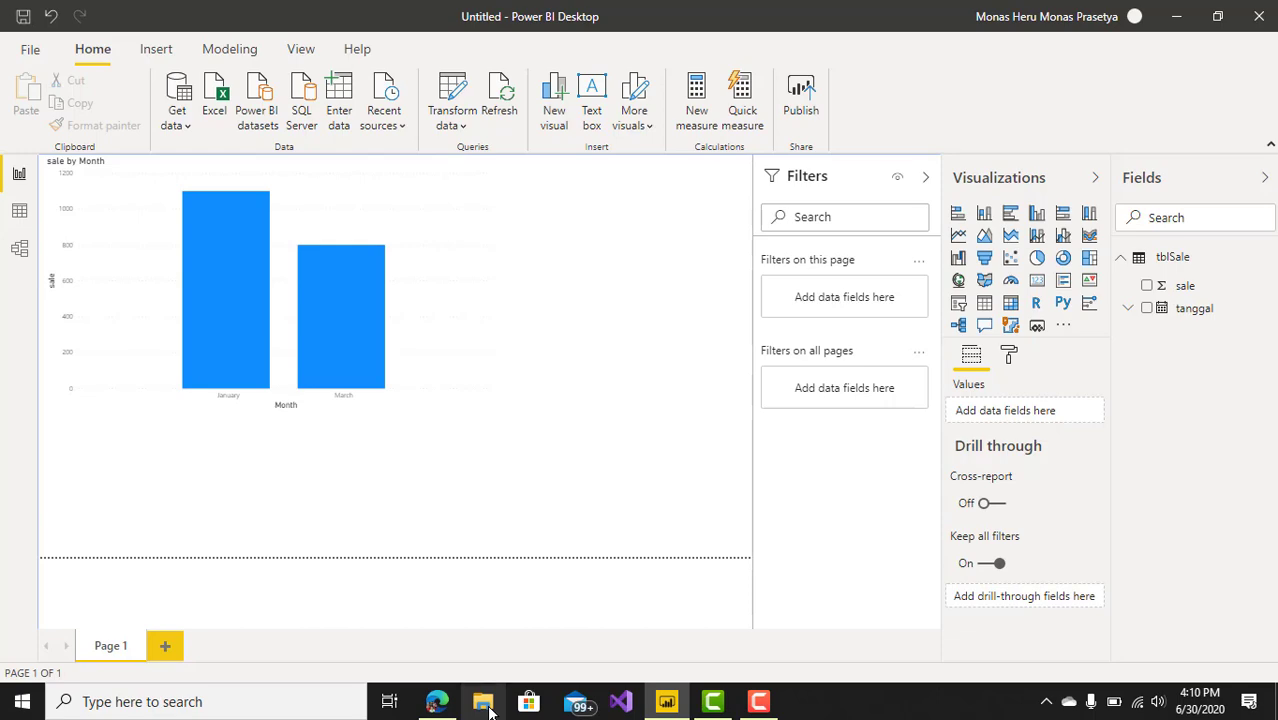
pyautogui.click(486, 705)
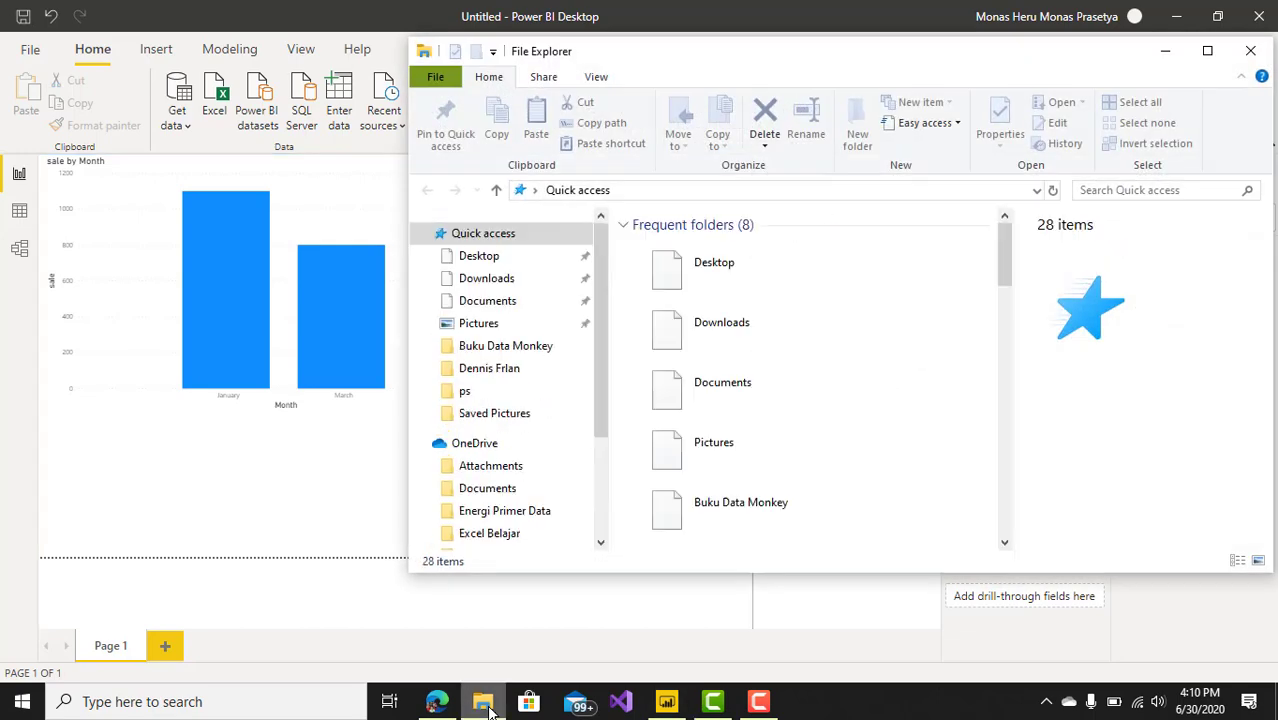
pyautogui.click(506, 301)
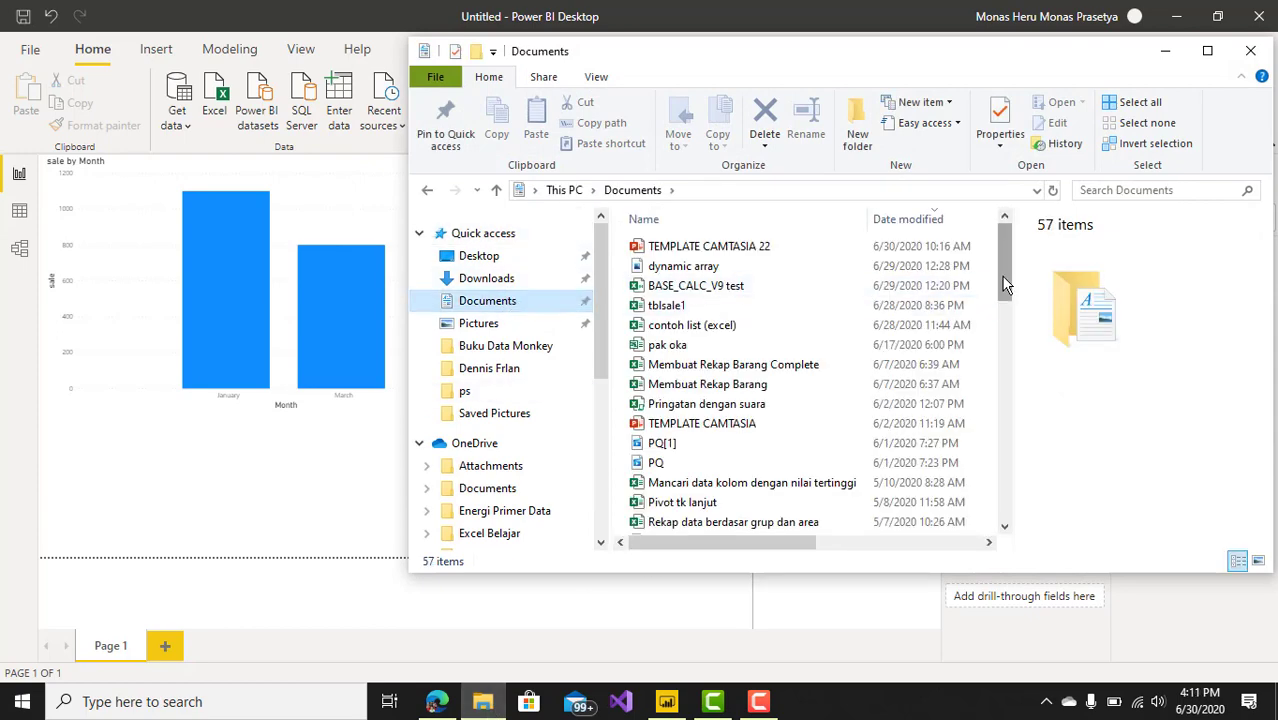
pyautogui.moveTo(1004, 290)
pyautogui.mouseDown()
pyautogui.moveTo(998, 516)
pyautogui.moveTo(1020, 262)
pyautogui.mouseUp()
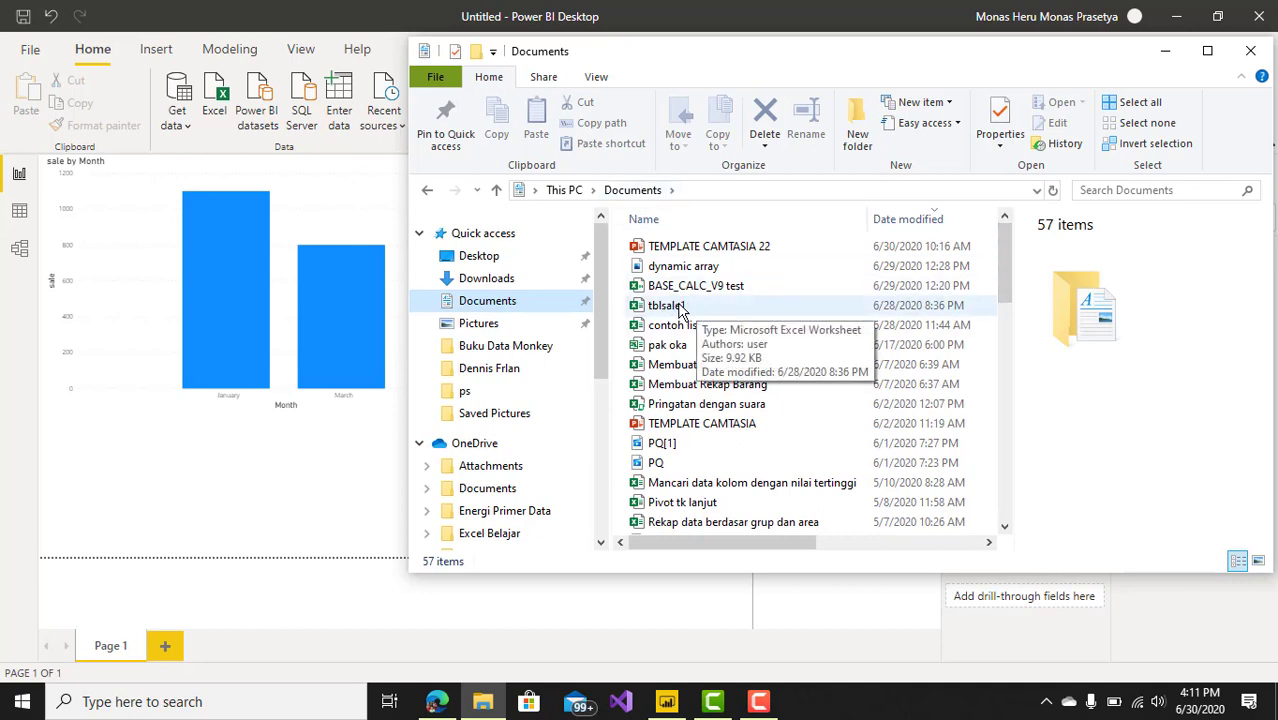
pyautogui.click(322, 470)
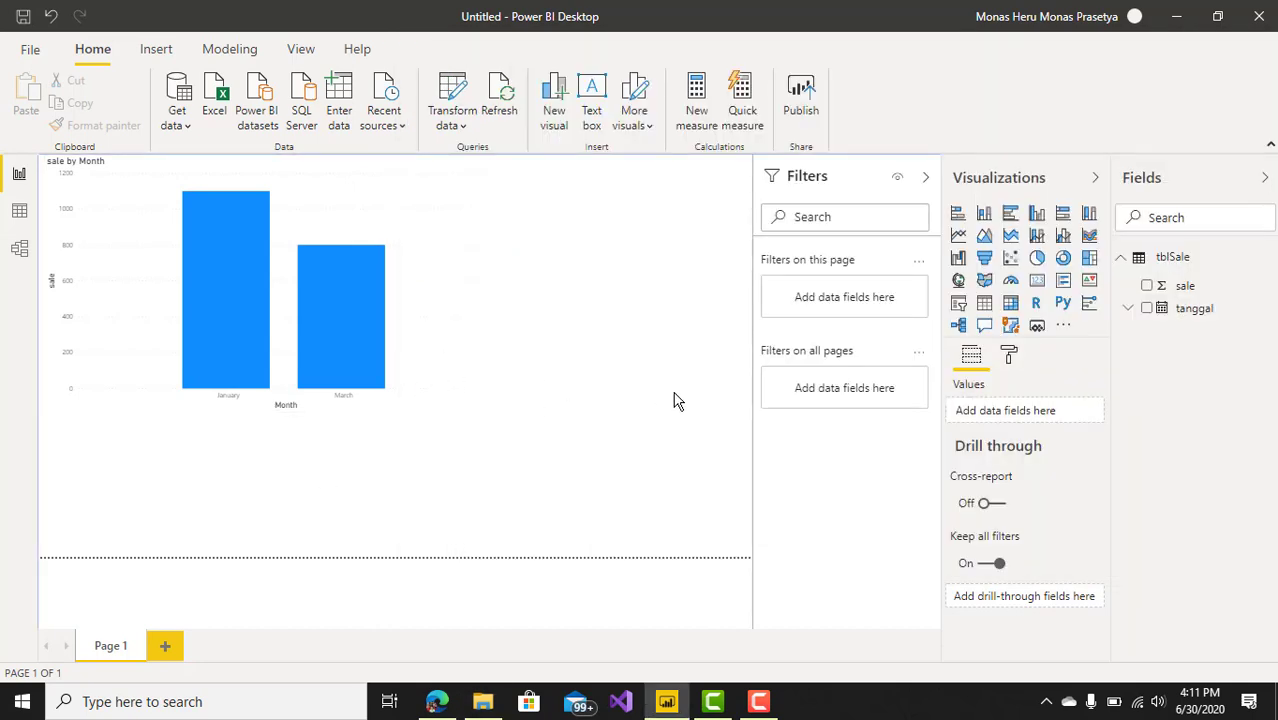
pyautogui.click(20, 212)
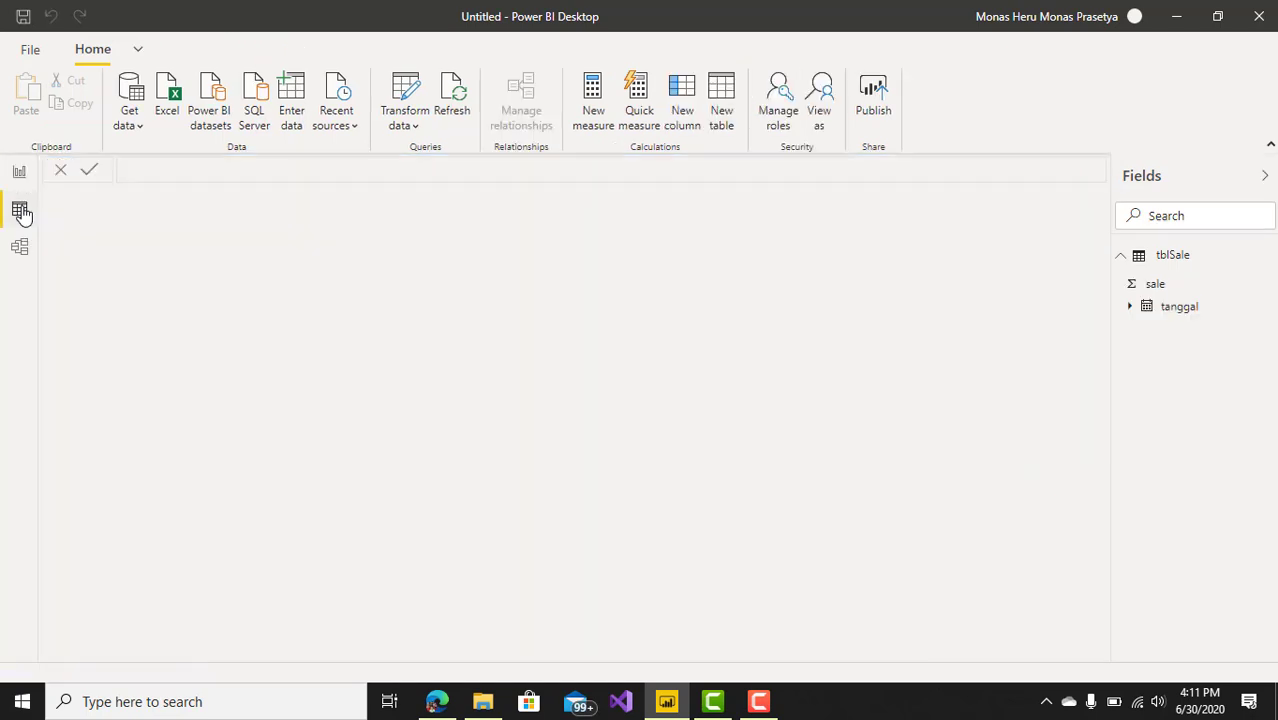
# Edit the tblSale query, inspect its Source step (tblsale1.xlsx), then Close & Apply
pyautogui.rightClick(1183, 263)
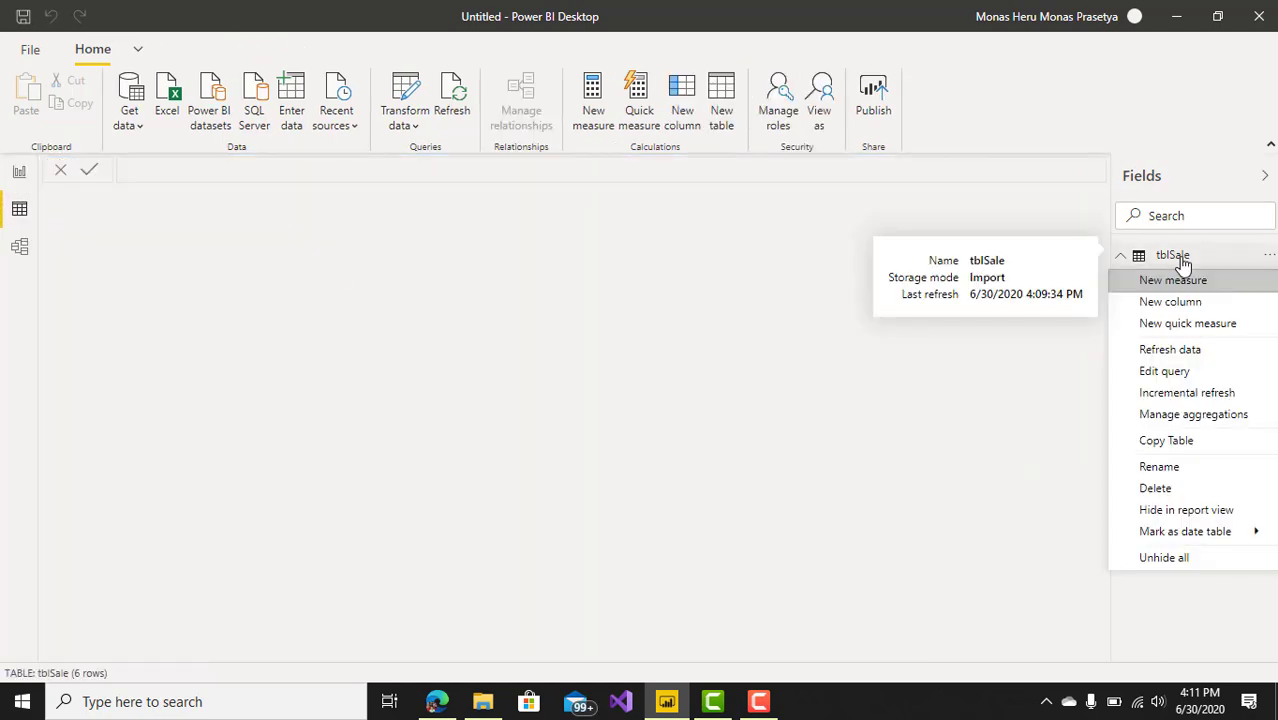
pyautogui.click(1188, 380)
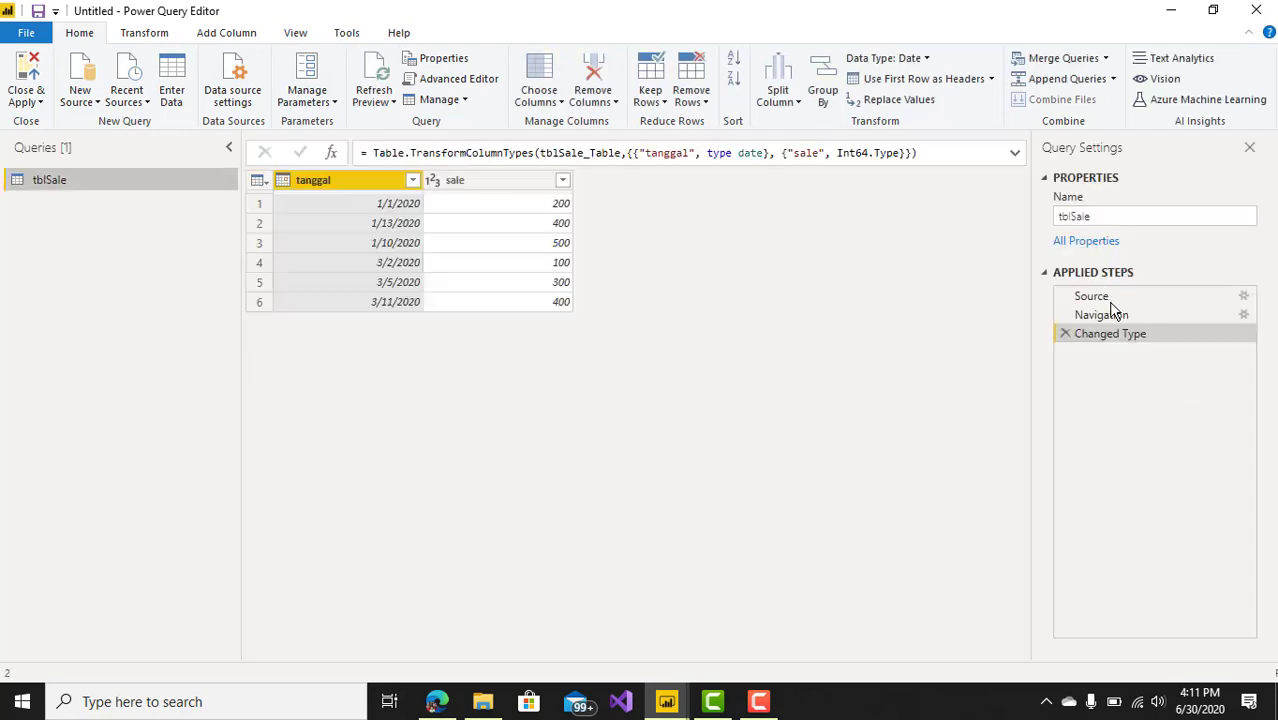
pyautogui.click(1111, 299)
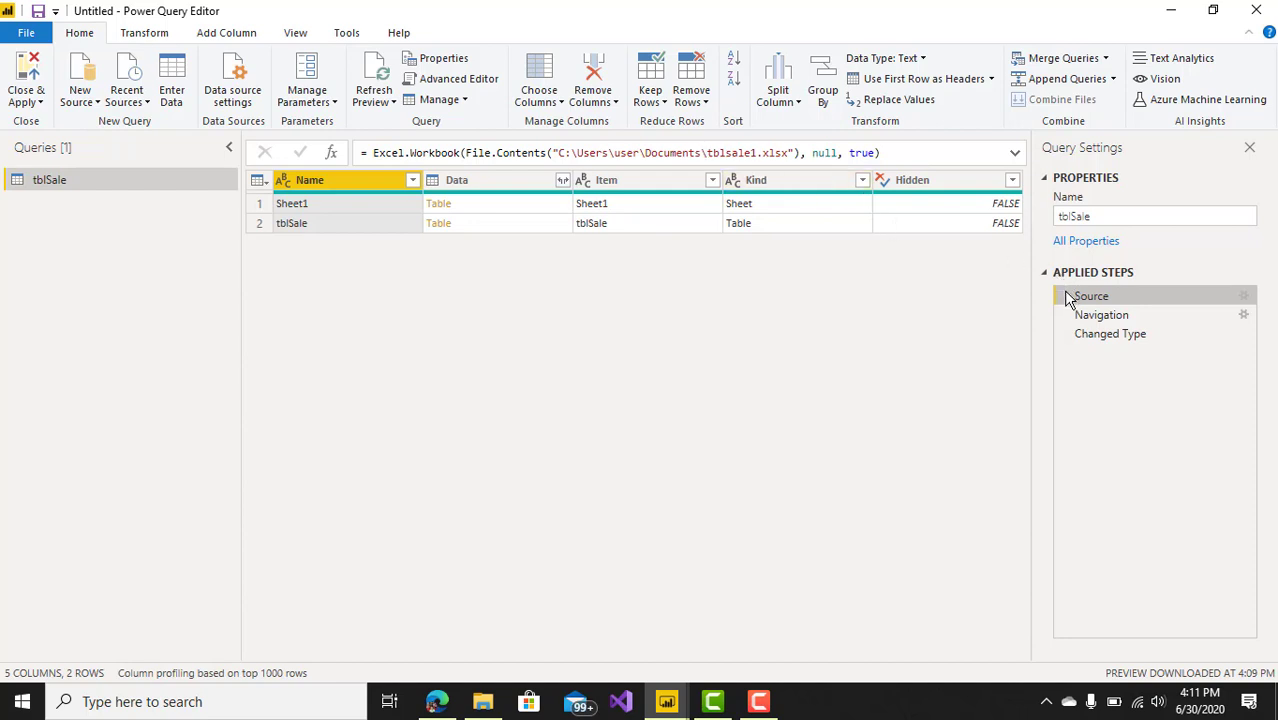
pyautogui.click(33, 77)
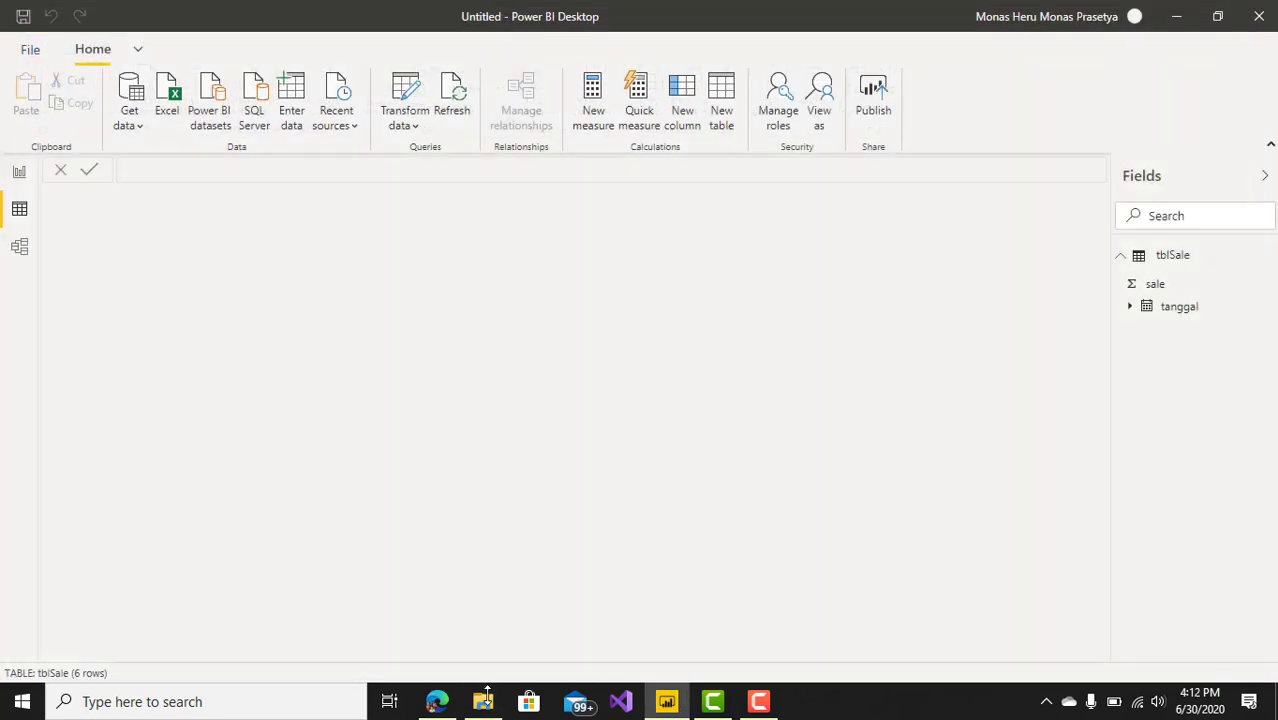
# Paste the tblsale1 workbook from Documents onto the Desktop, then return to Power BI's report view
pyautogui.click(486, 694)
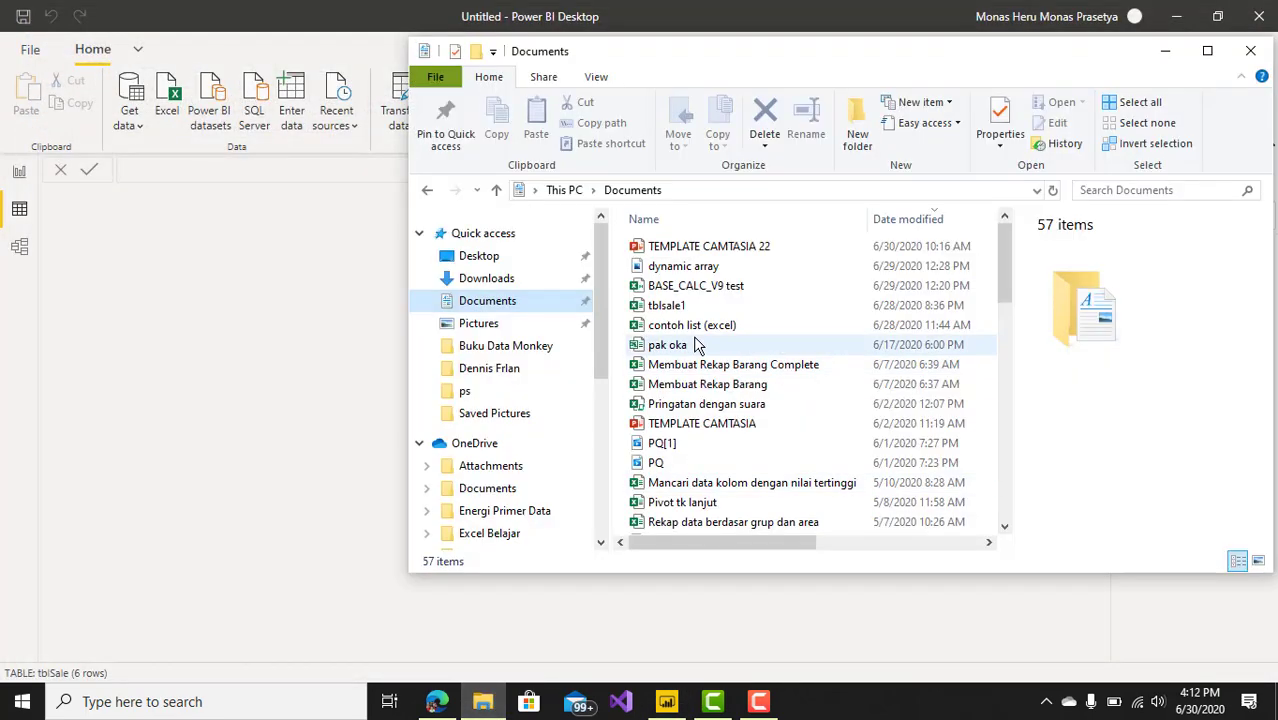
pyautogui.click(685, 307)
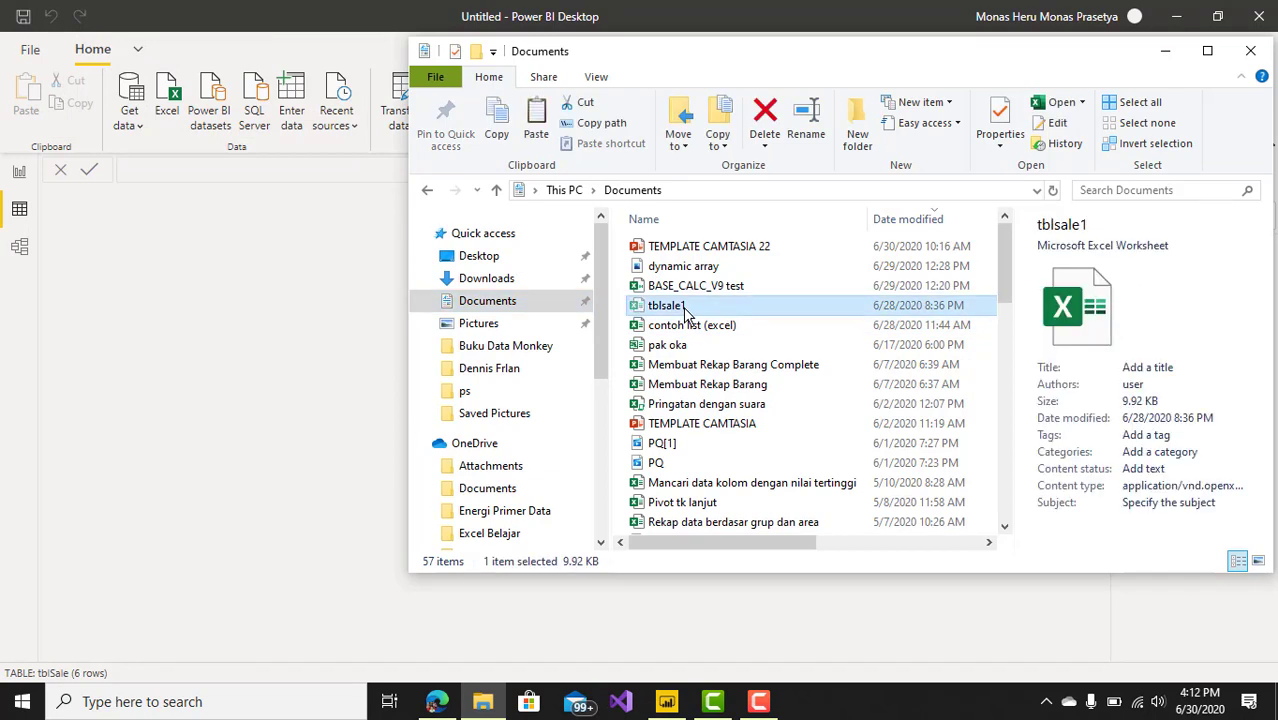
pyautogui.click(506, 262)
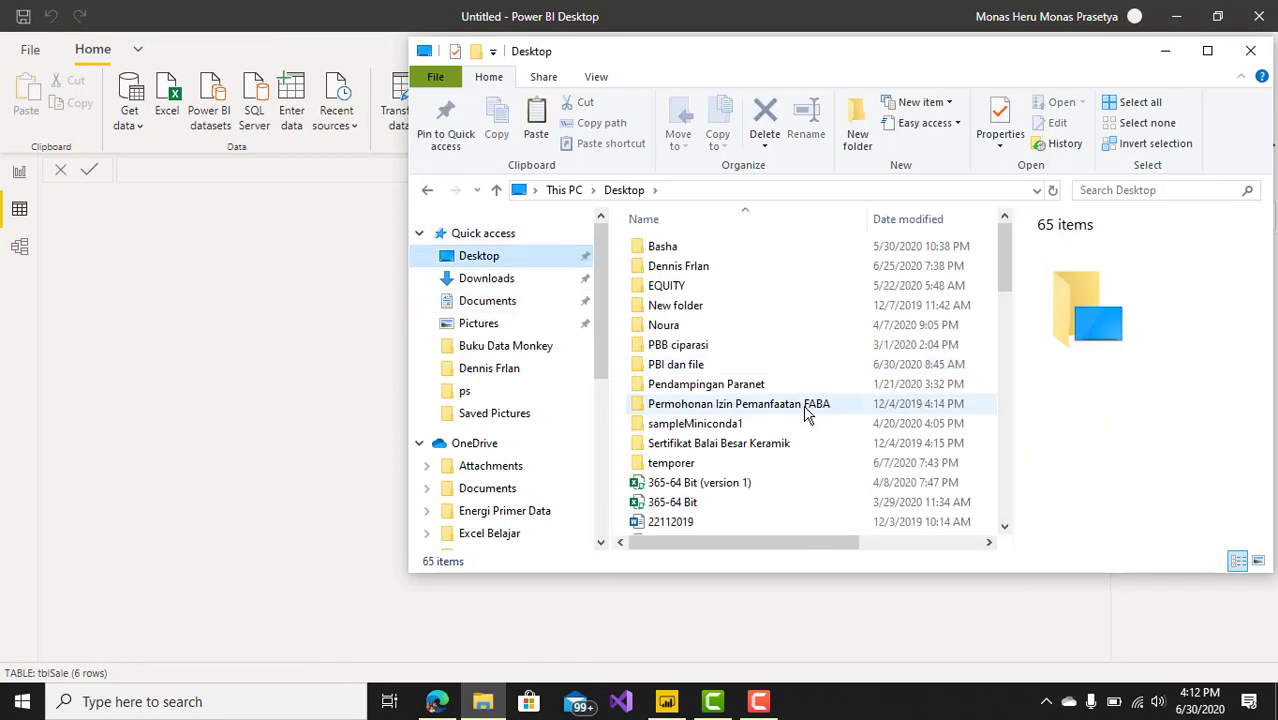
pyautogui.click(843, 345)
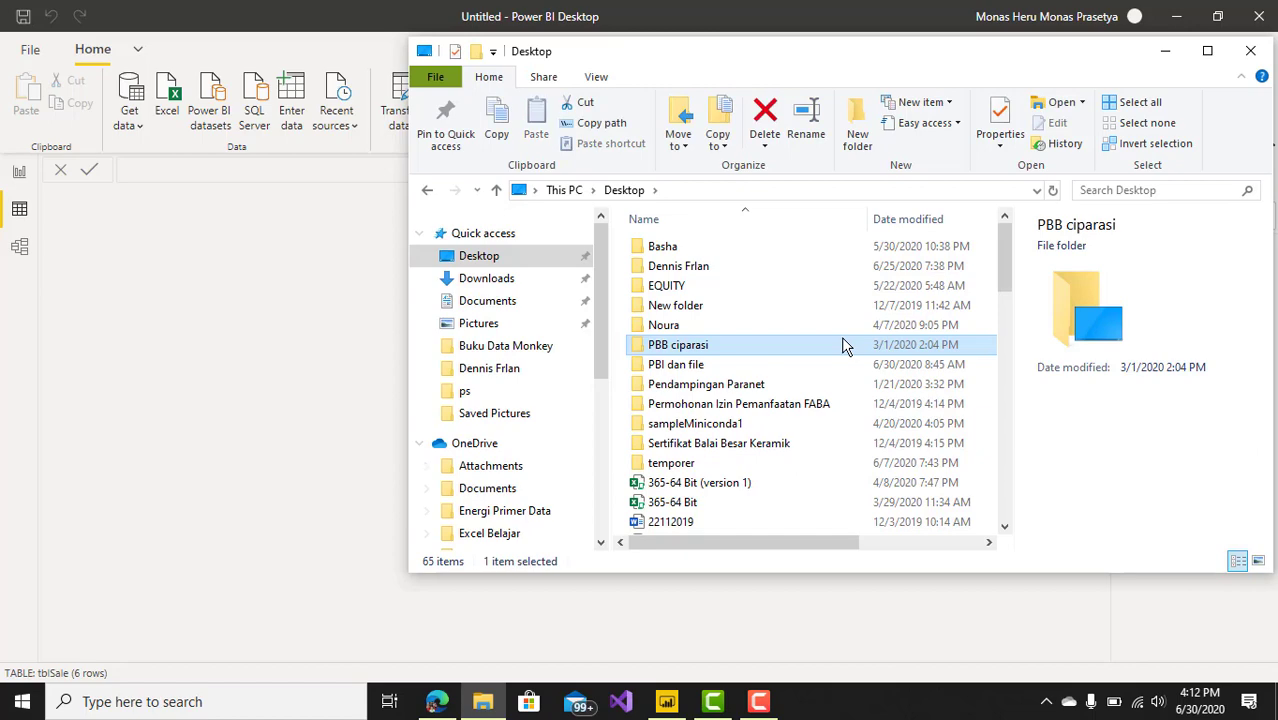
pyautogui.hotkey('ctrl', 'v')
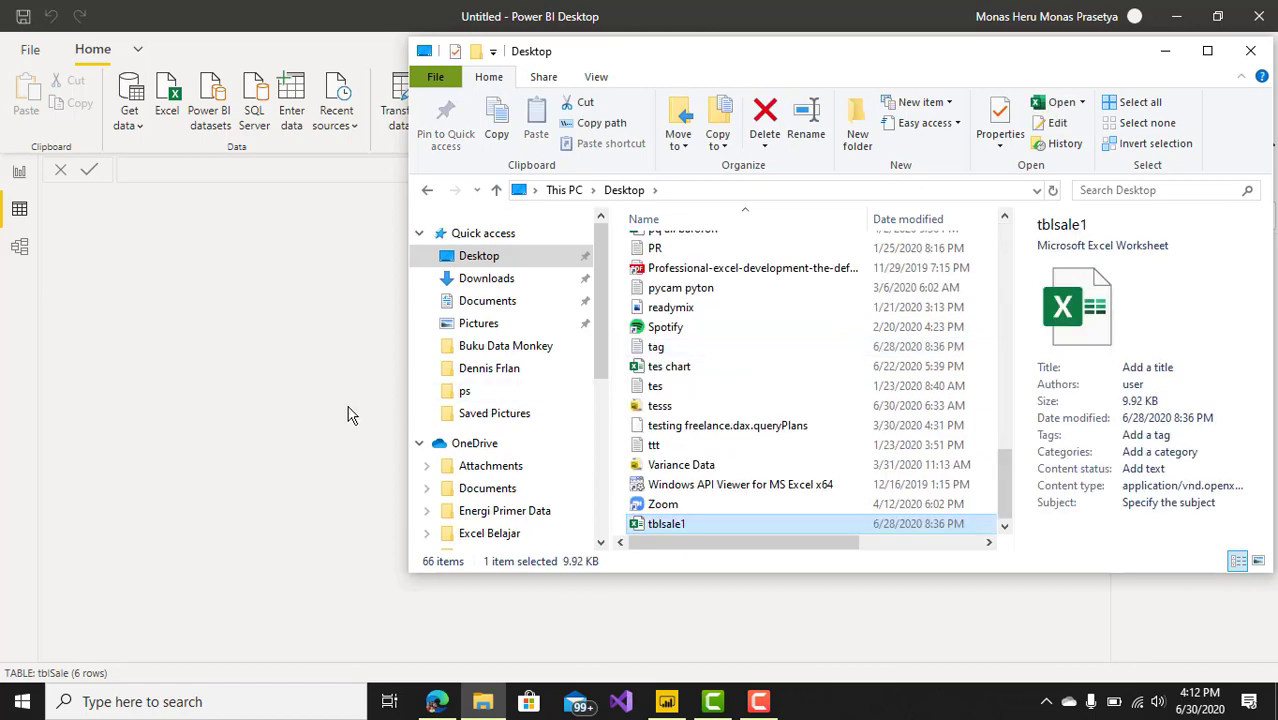
pyautogui.click(348, 414)
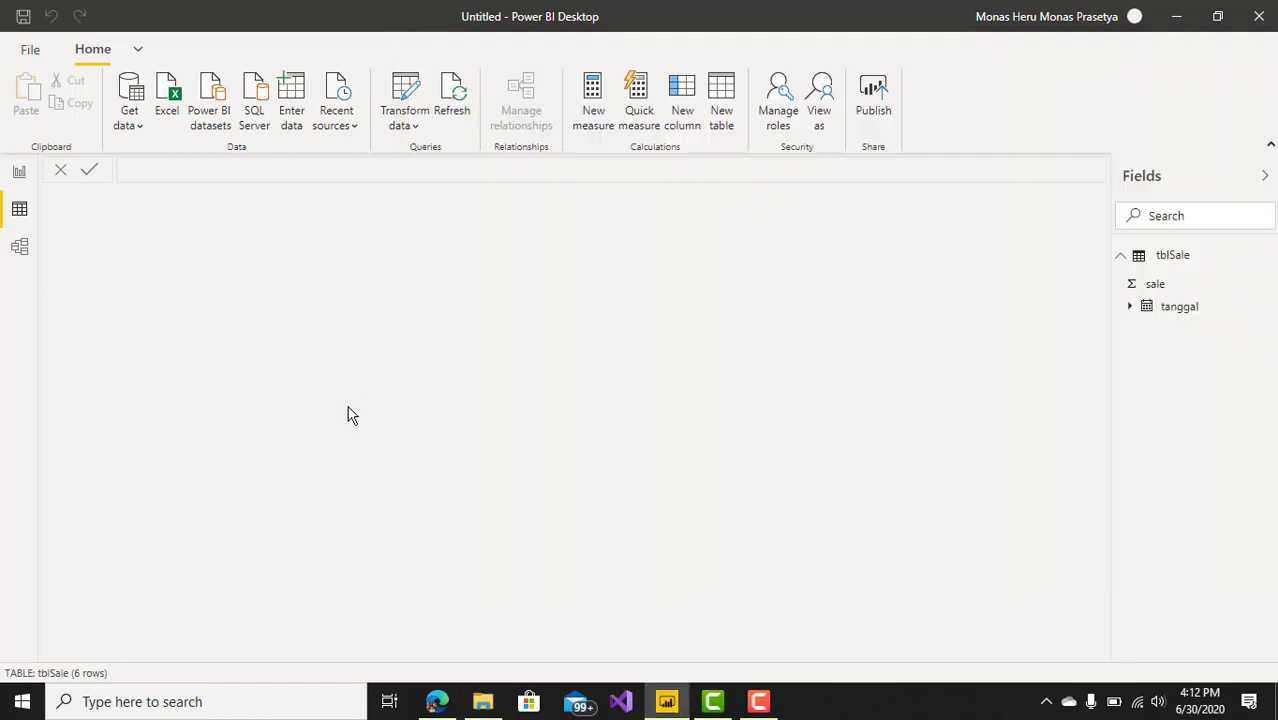
pyautogui.click(22, 174)
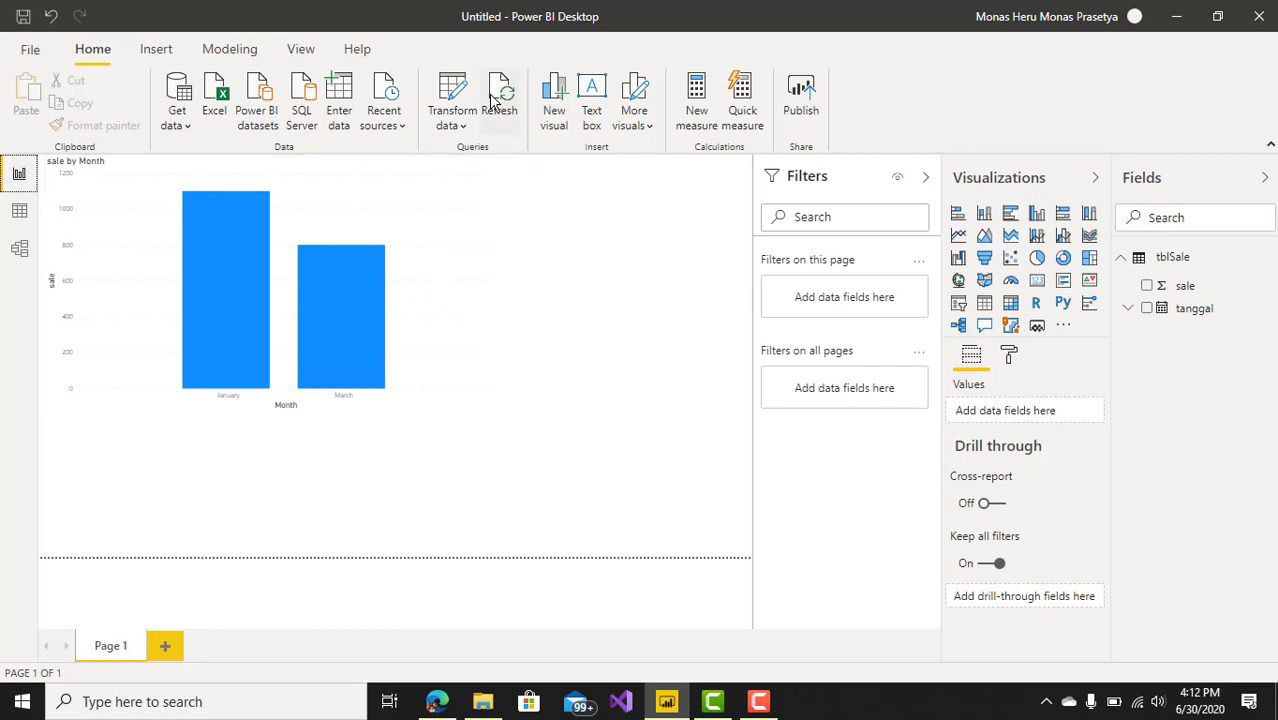
# Refresh the data, dismiss the missing tblsale1.xlsx error, and delete the sale by Month chart
pyautogui.click(497, 91)
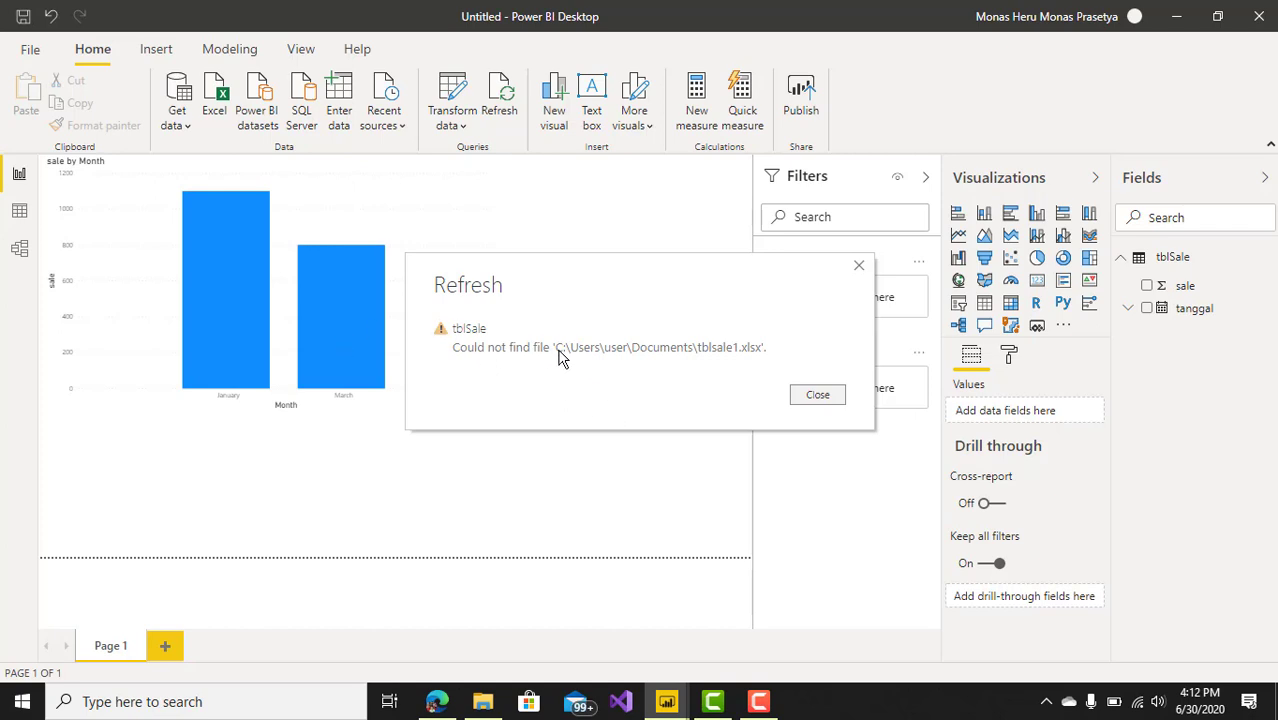
pyautogui.moveTo(556, 348); pyautogui.dragTo(765, 368)
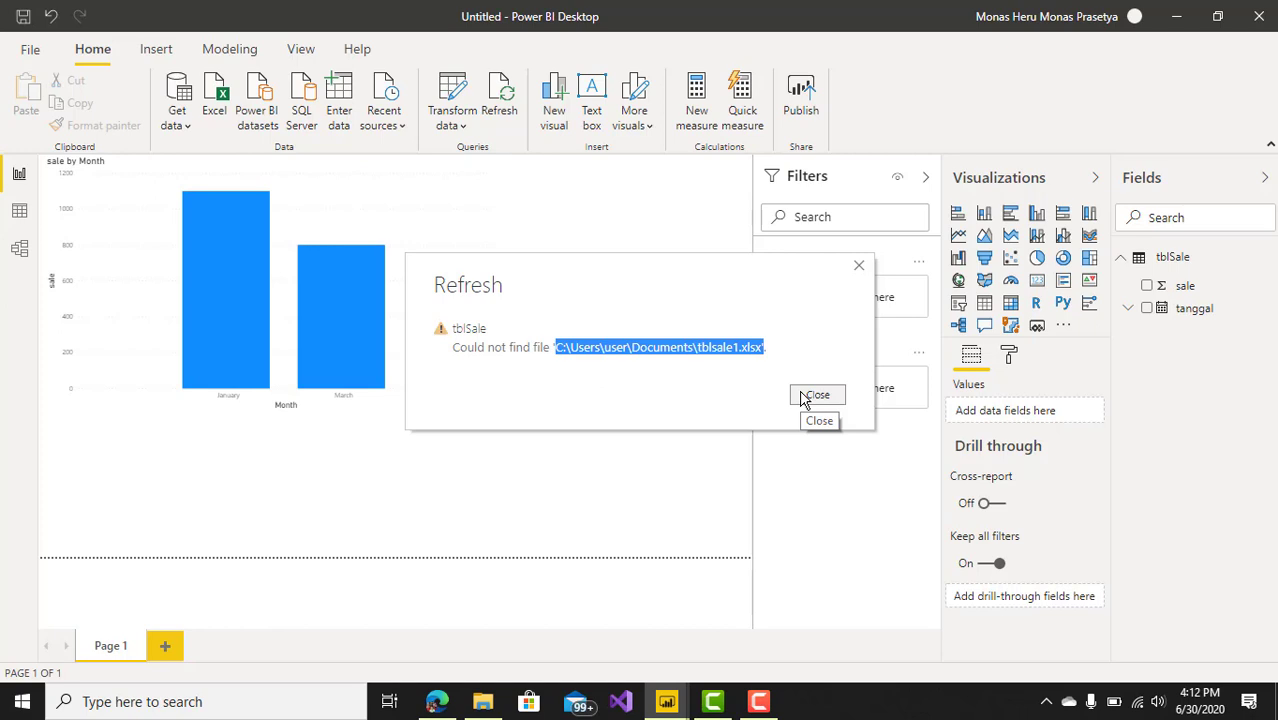
pyautogui.click(806, 398)
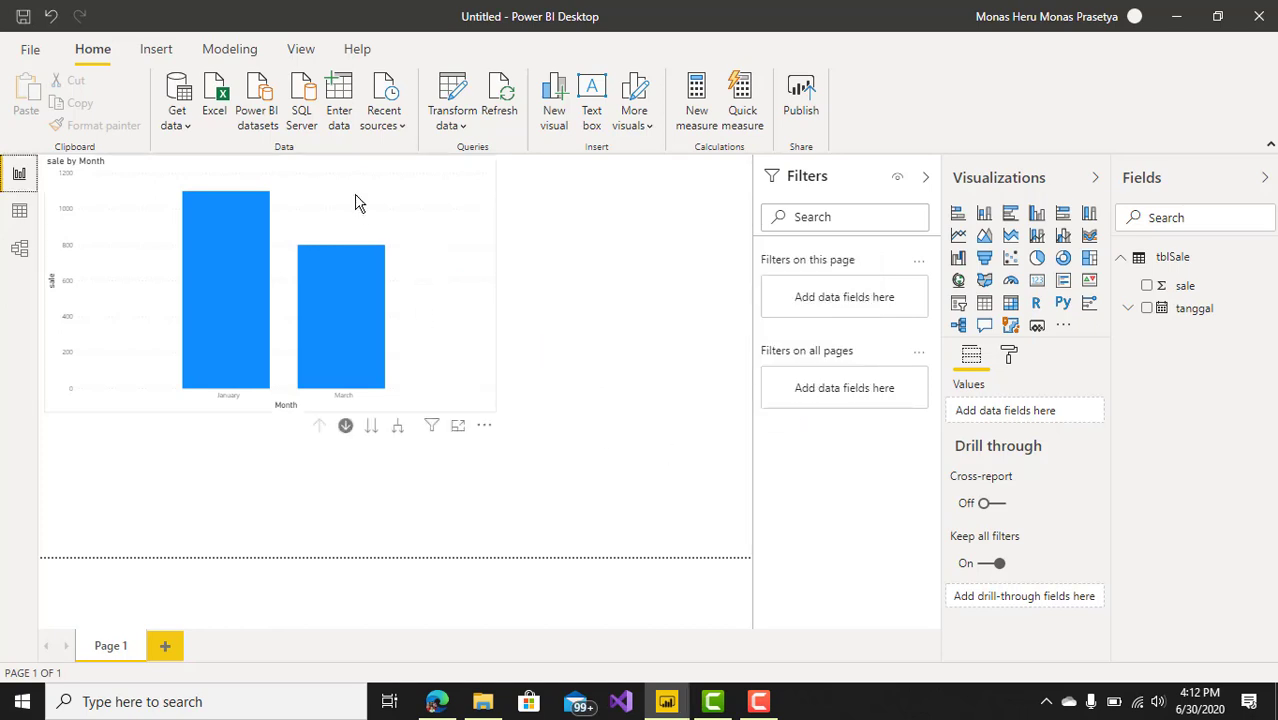
pyautogui.click(482, 195)
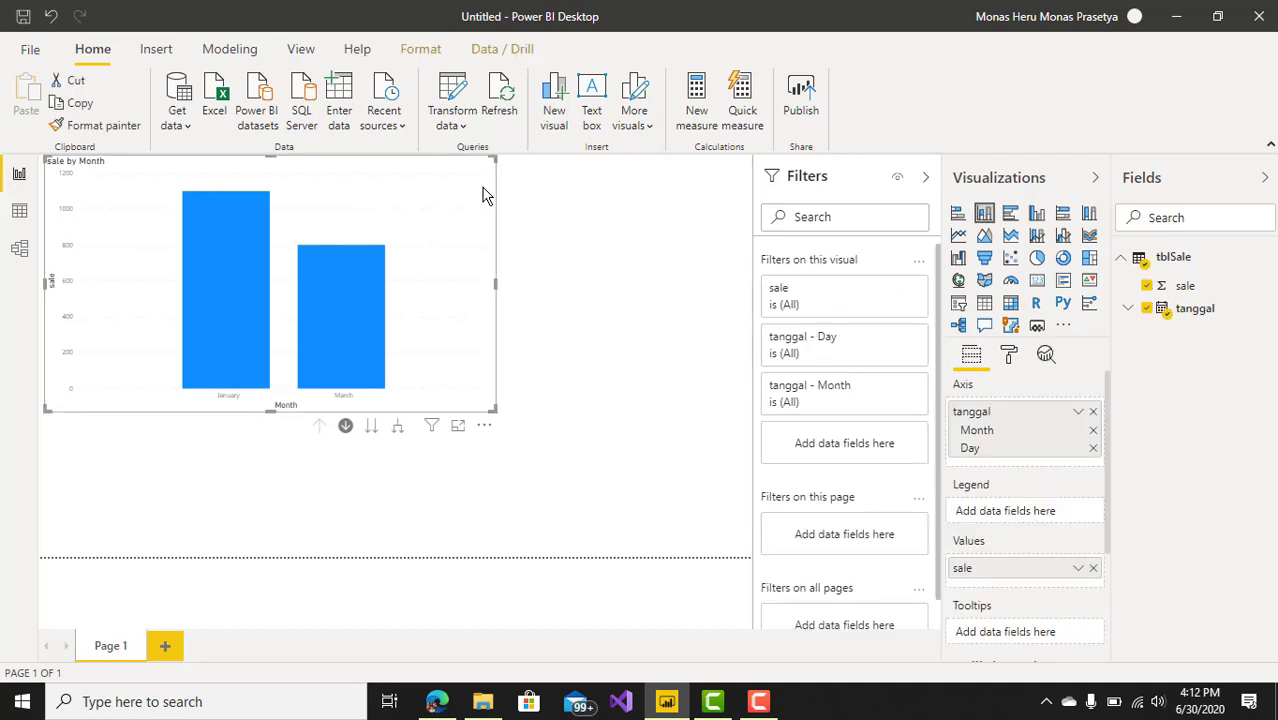
pyautogui.press('Delete')
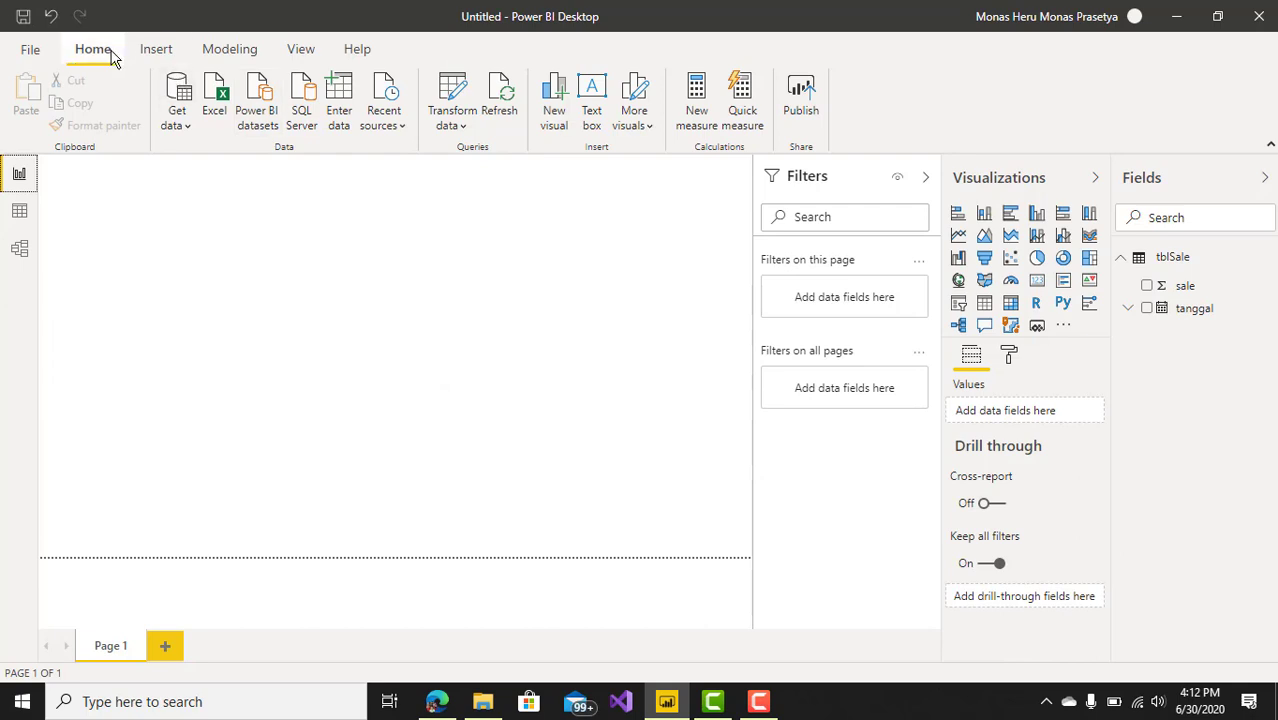
# Start a hand-entered table named 'Tabel Saya' with its column header renamed to 'Data'
pyautogui.click(351, 97)
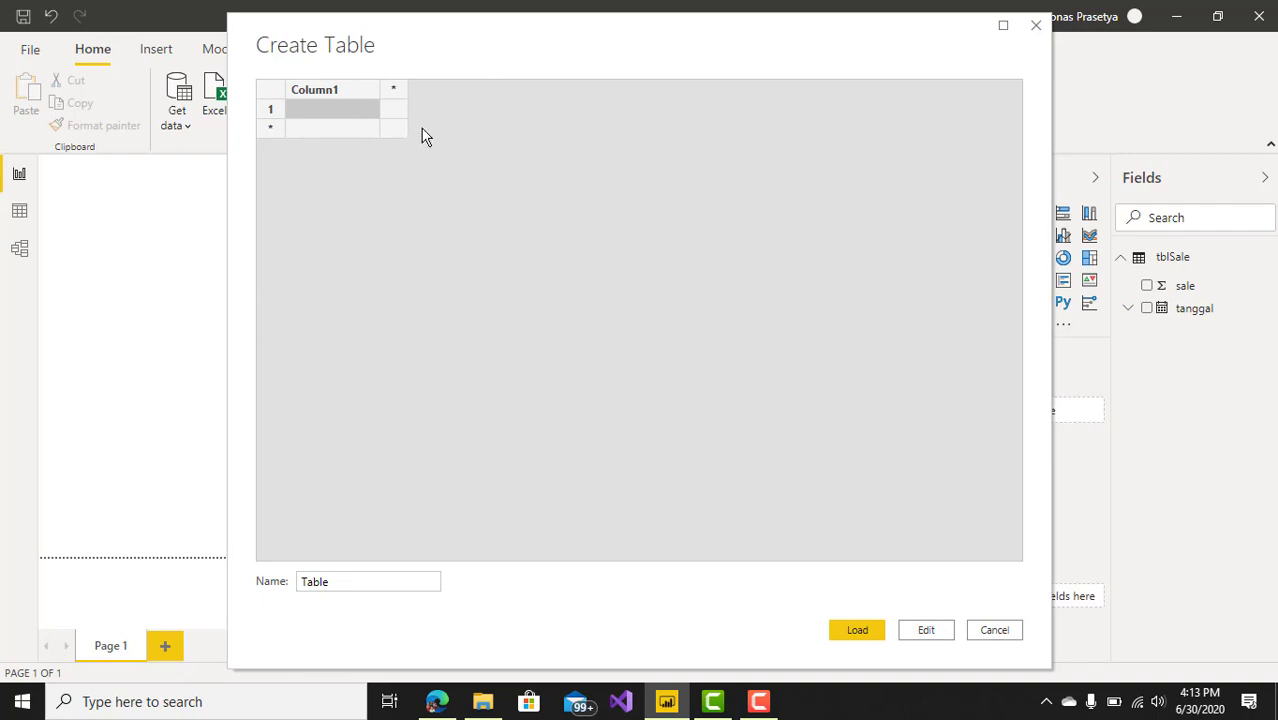
pyautogui.doubleClick(342, 582)
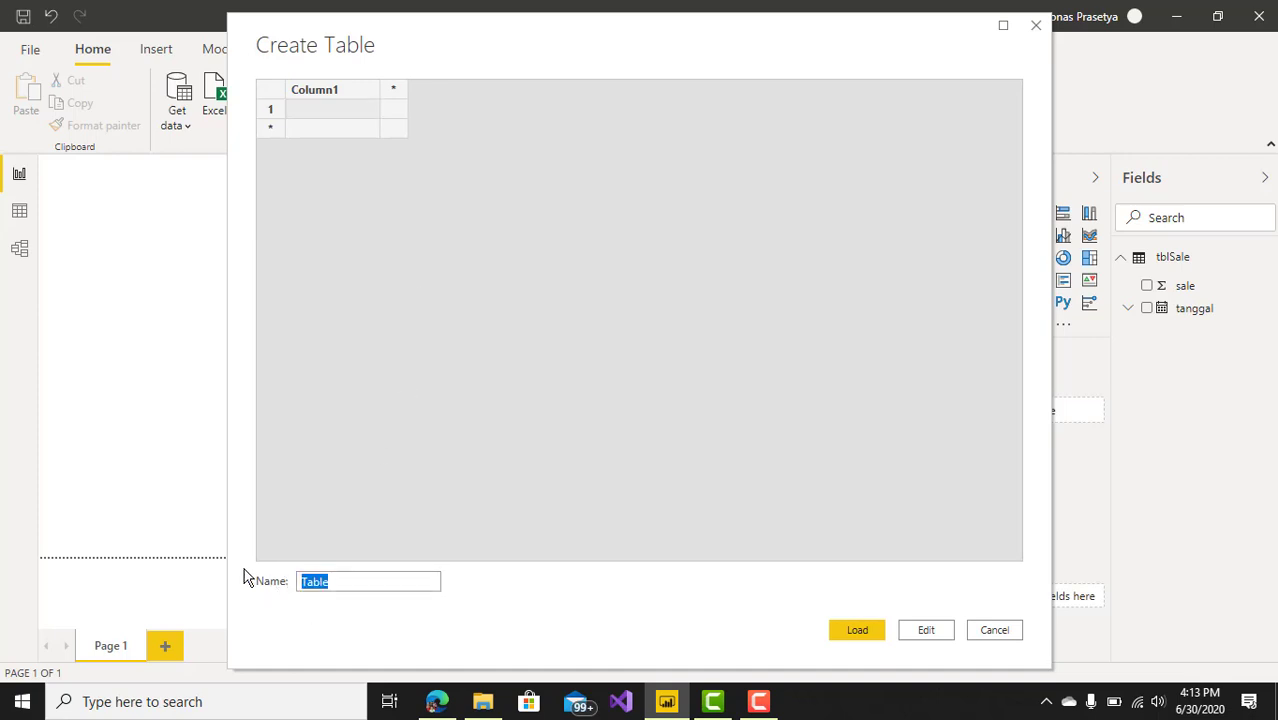
pyautogui.write('Tabel ')
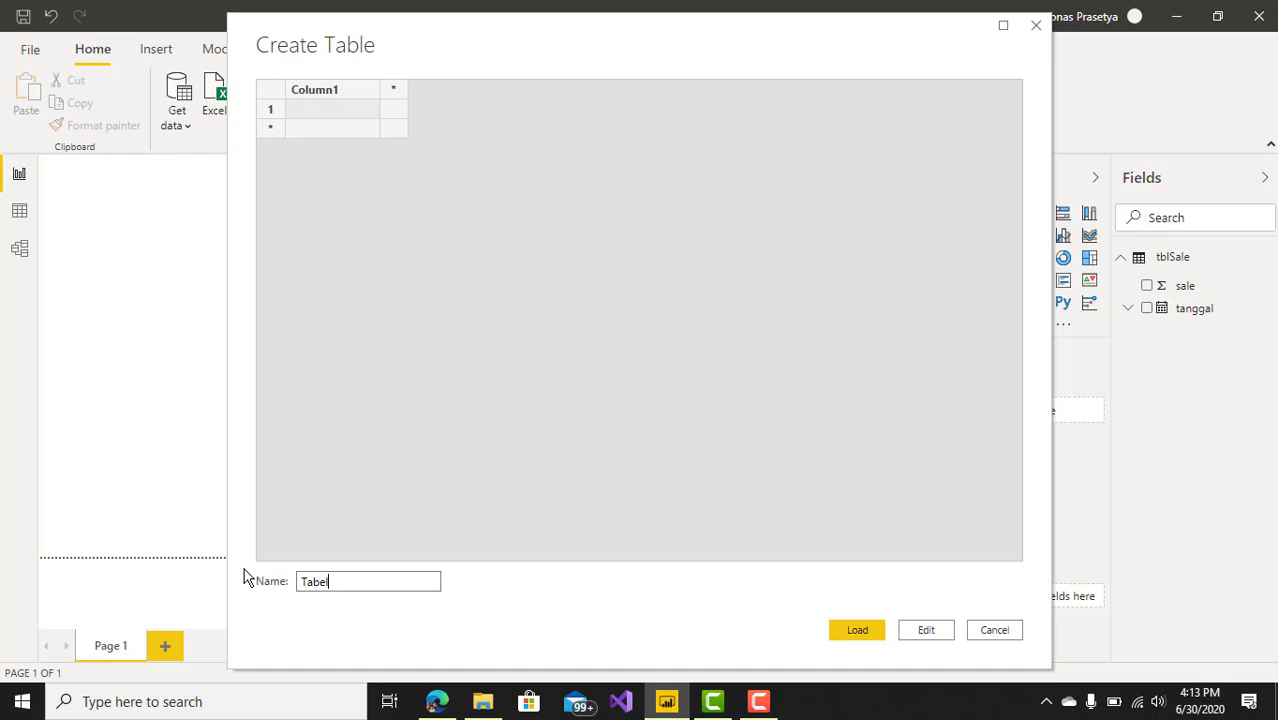
pyautogui.write('Da')
pyautogui.press('BackSpace')
pyautogui.press('BackSpace')
pyautogui.write('Saya')
pyautogui.click(323, 91)
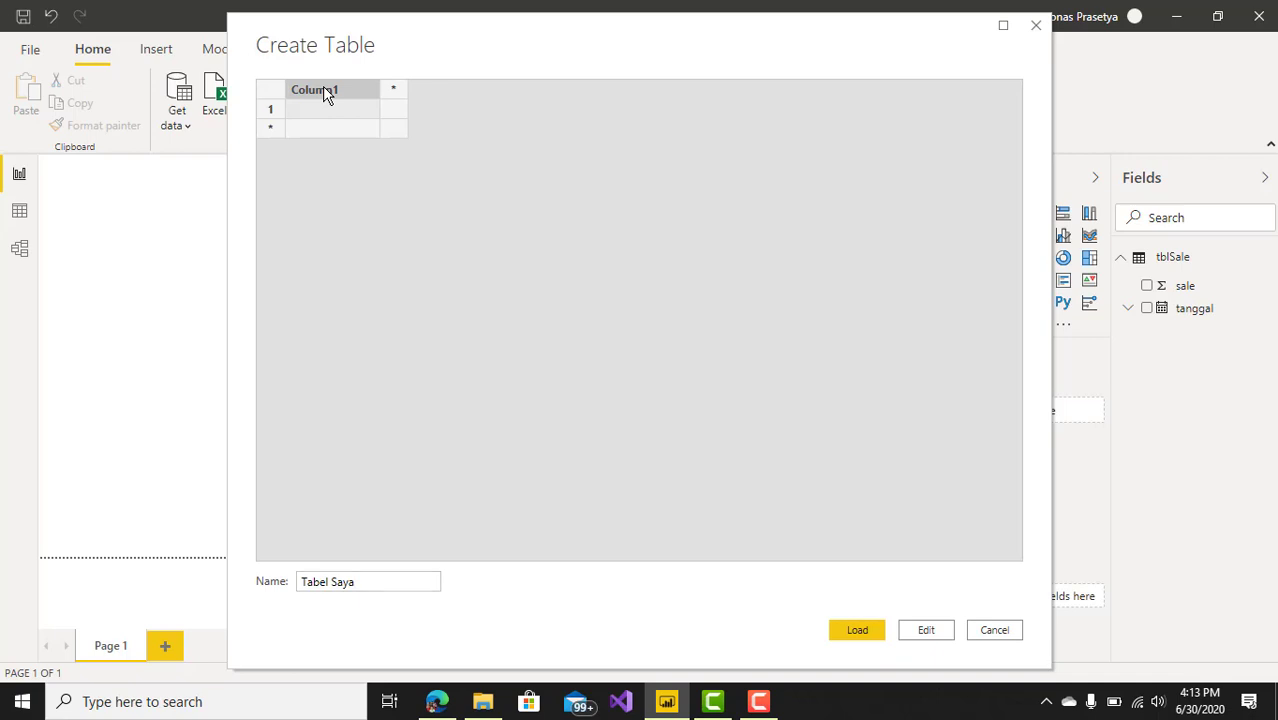
pyautogui.write('nsms')
pyautogui.write('Dta')
pyautogui.press('Return')
# Enter the Data values a, s, d, kjhgf and sd, then load the table
pyautogui.write('a')
pyautogui.press('Return')
pyautogui.write('s')
pyautogui.press('Return')
pyautogui.write('d')
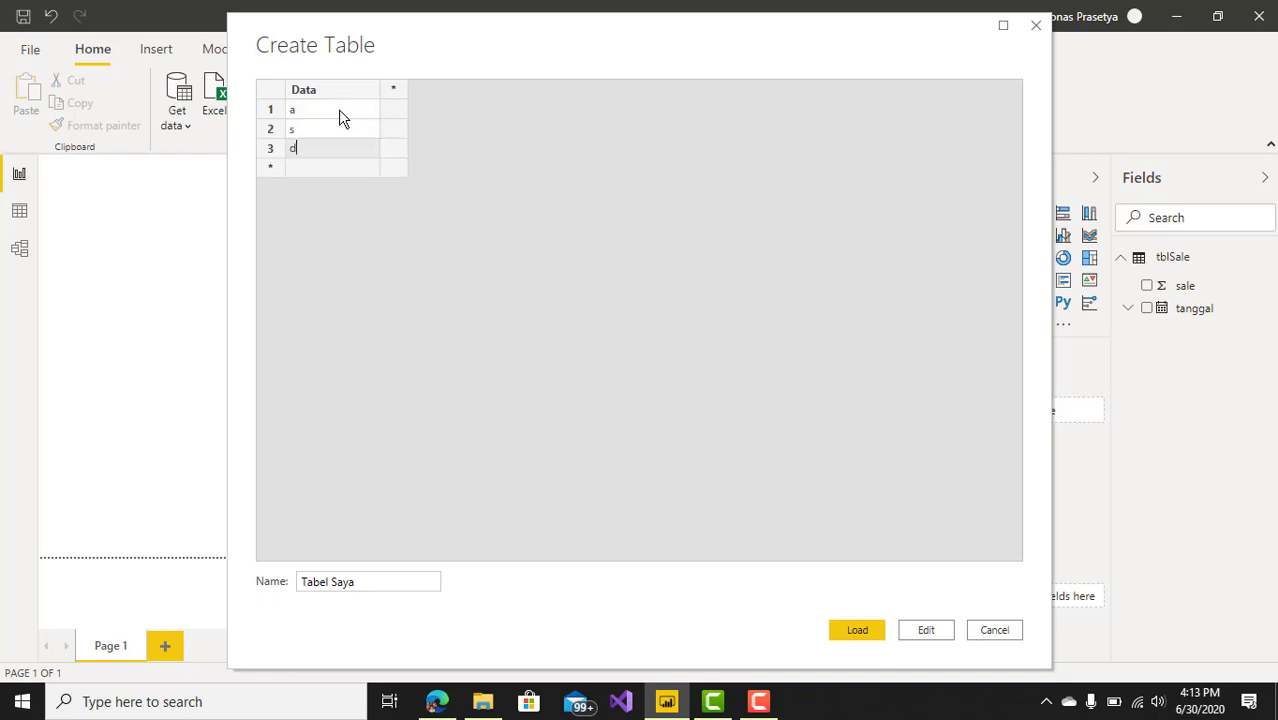
pyautogui.press('Return')
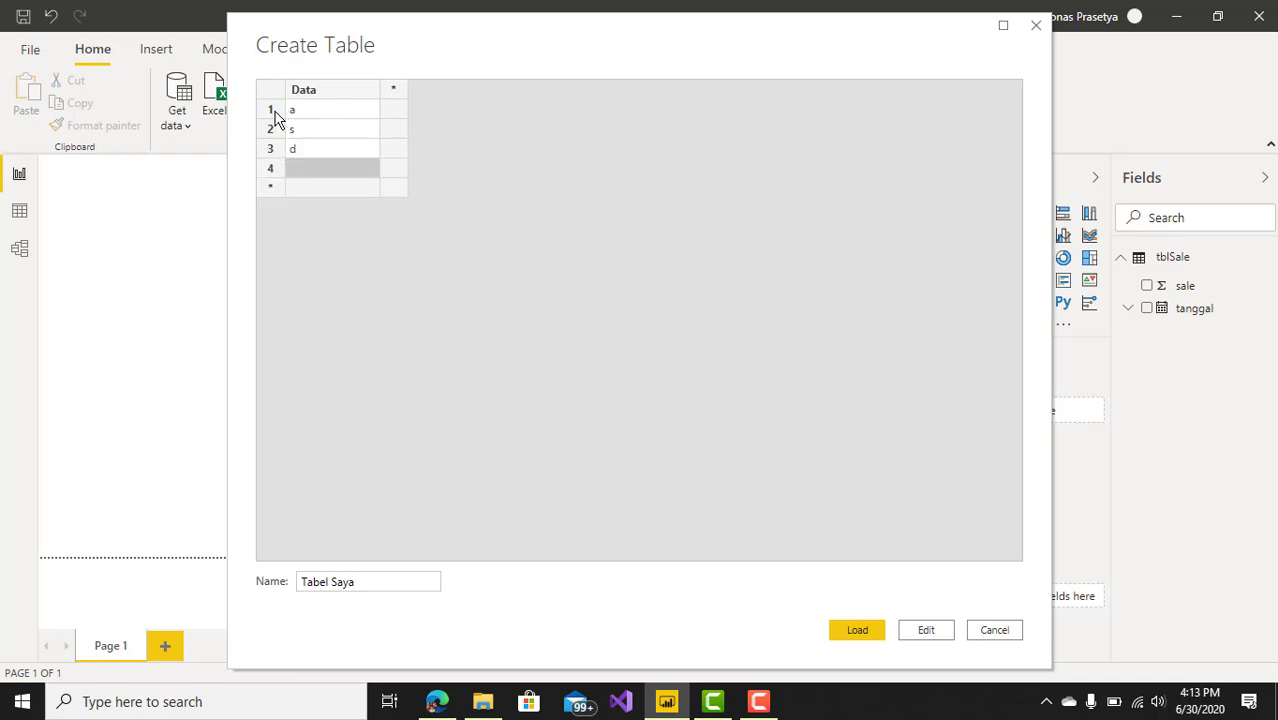
pyautogui.write('kjhgf')
pyautogui.press('Escape')
pyautogui.press('Return')
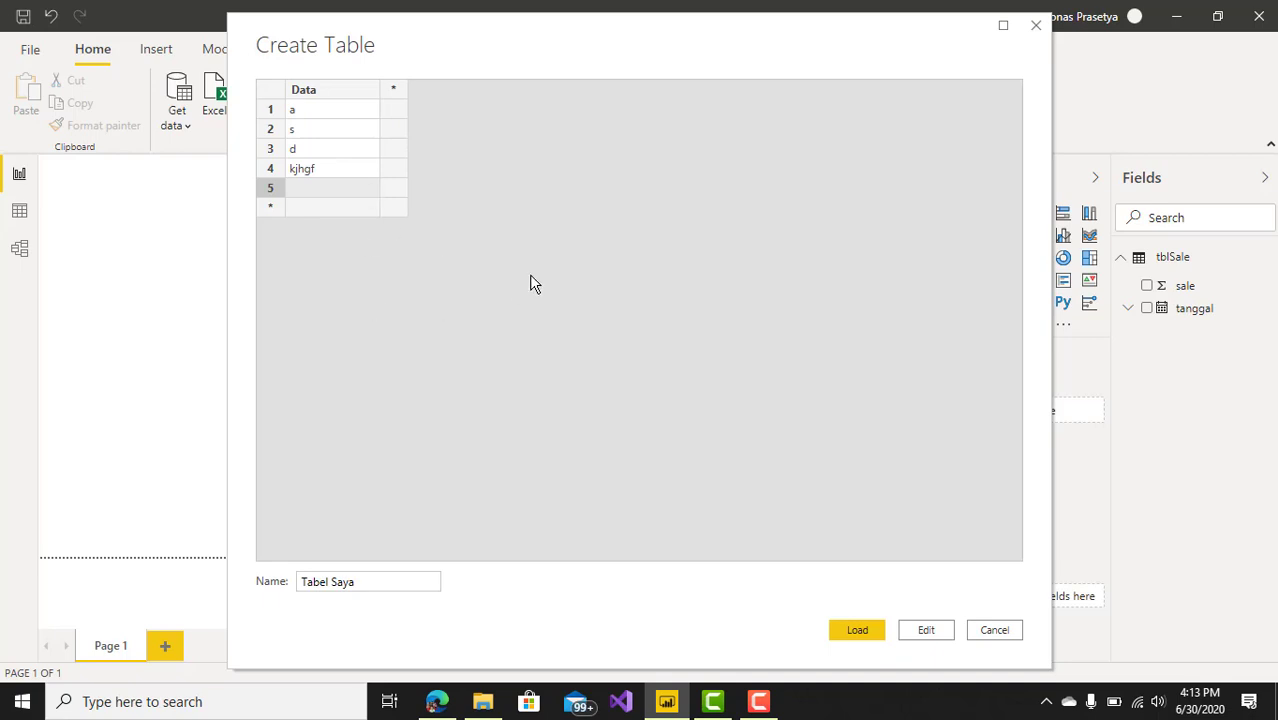
pyautogui.click(334, 196)
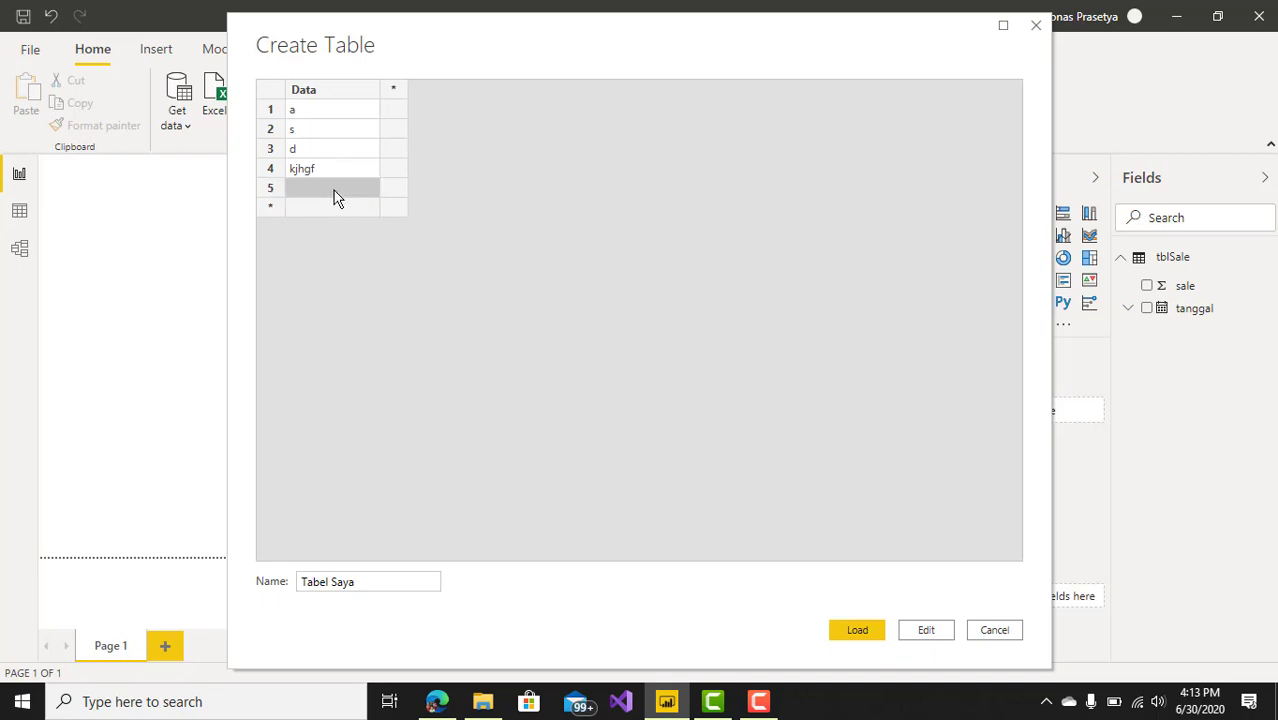
pyautogui.write('sd')
pyautogui.click(857, 630)
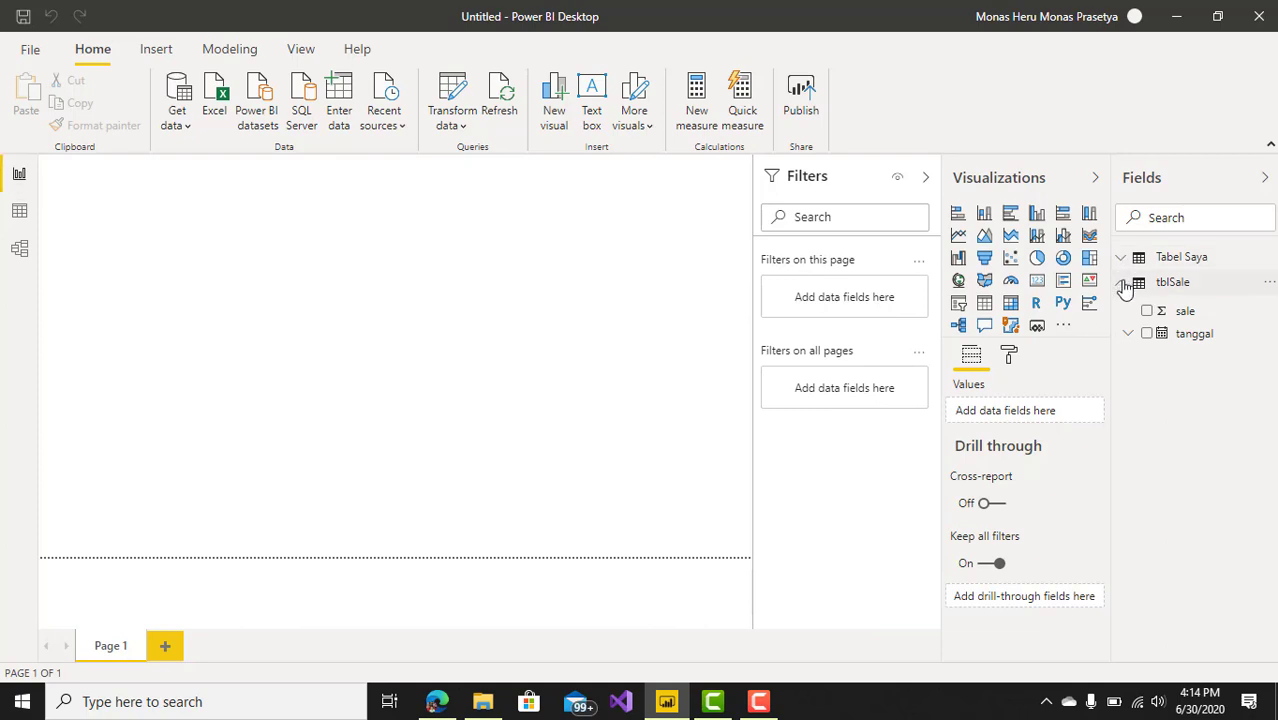
# Collapse tblSale, expand Tabel Saya, select its Data column and confirm its data type is Text
pyautogui.click(1124, 284)
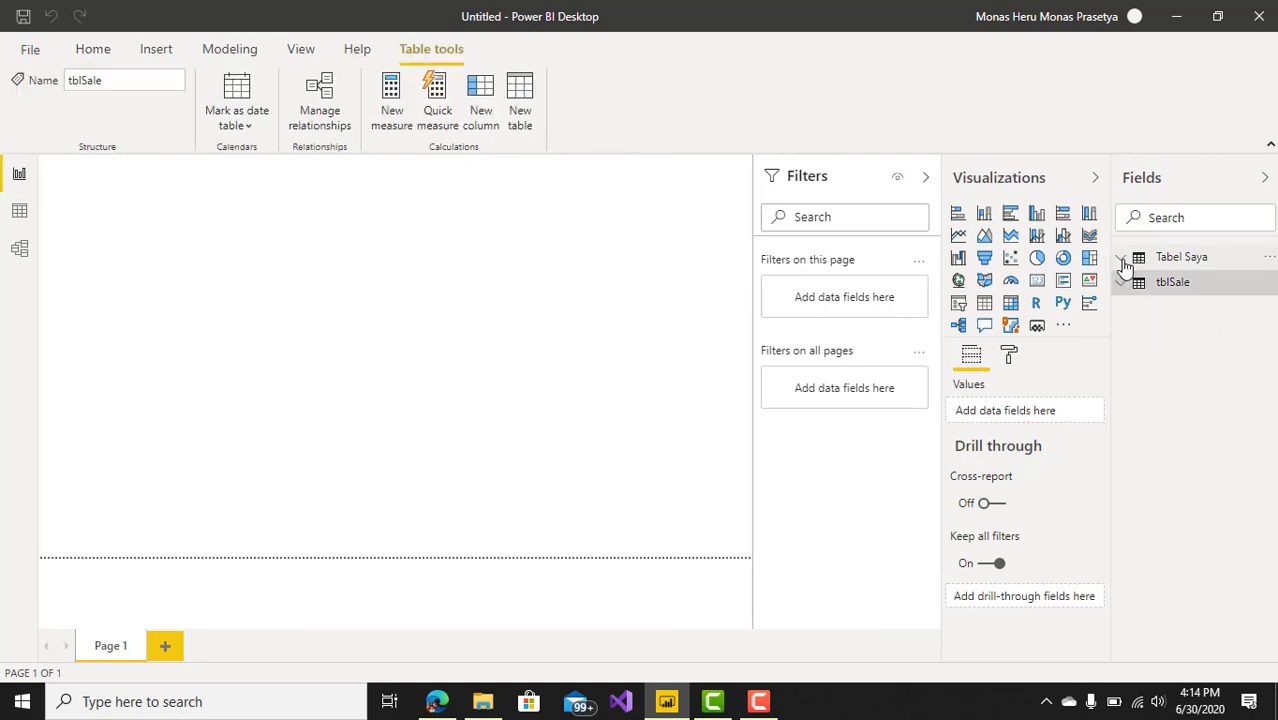
pyautogui.click(1121, 259)
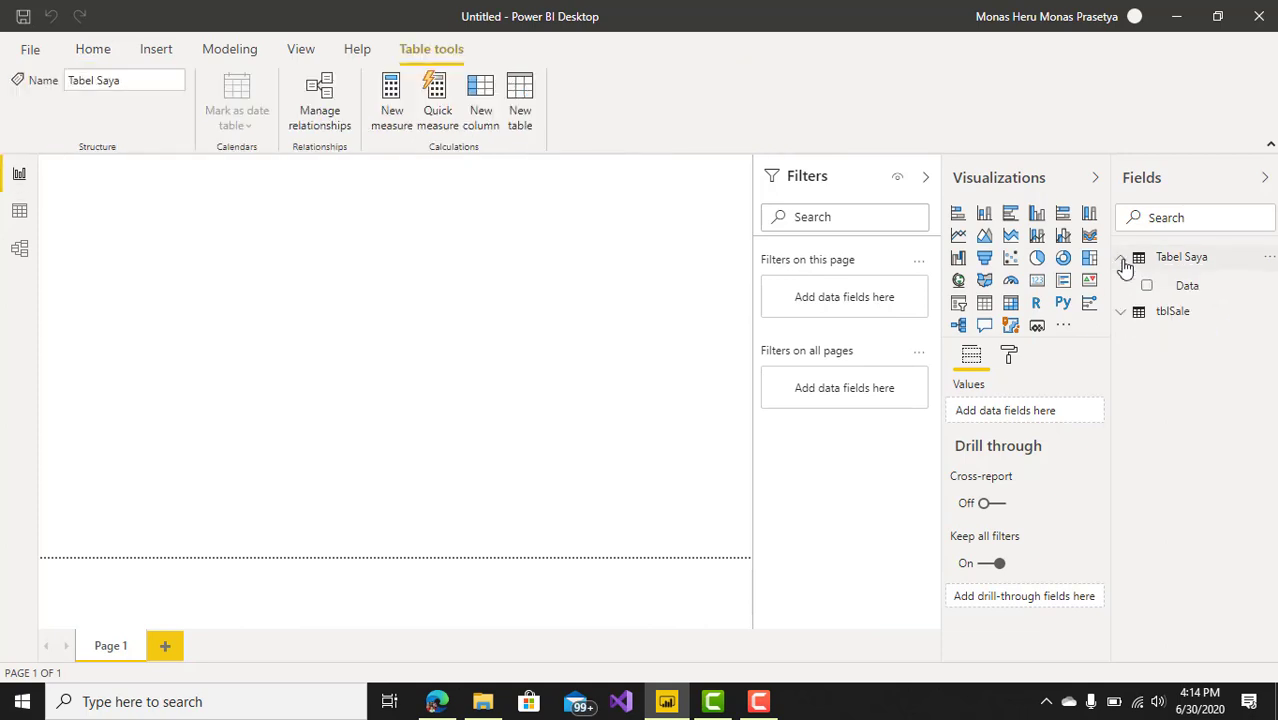
pyautogui.click(1190, 288)
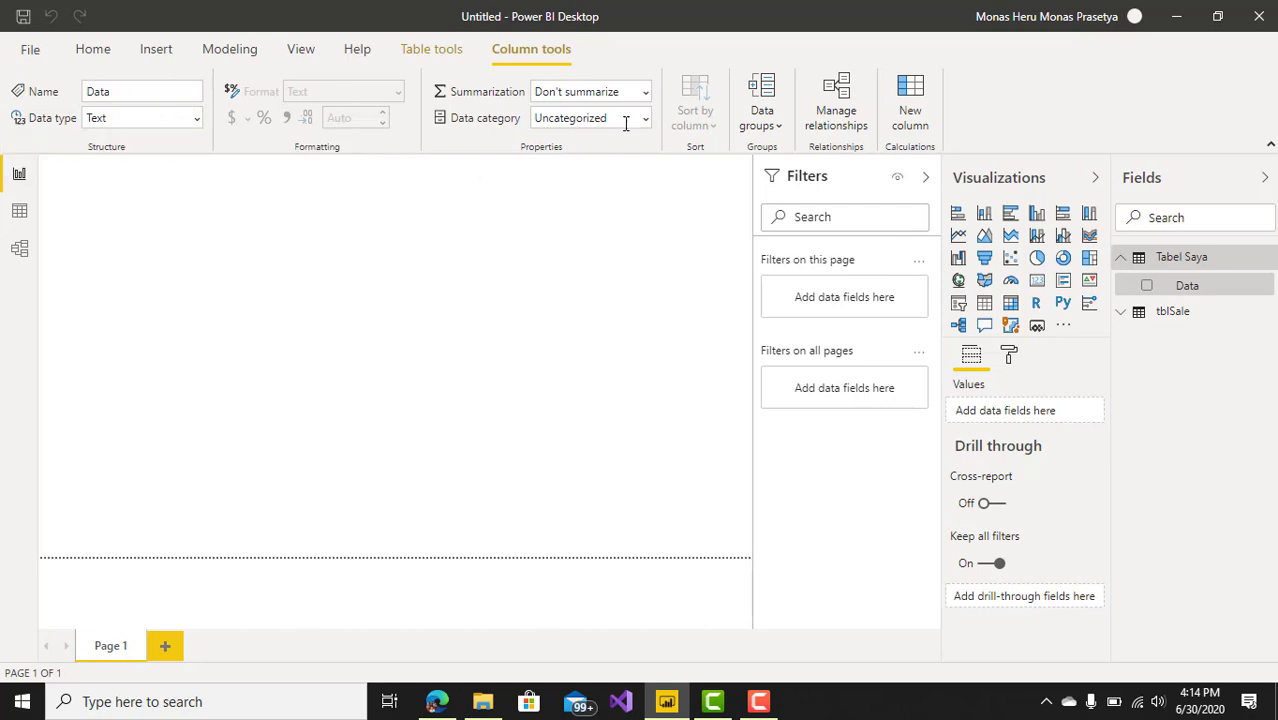
pyautogui.click(196, 119)
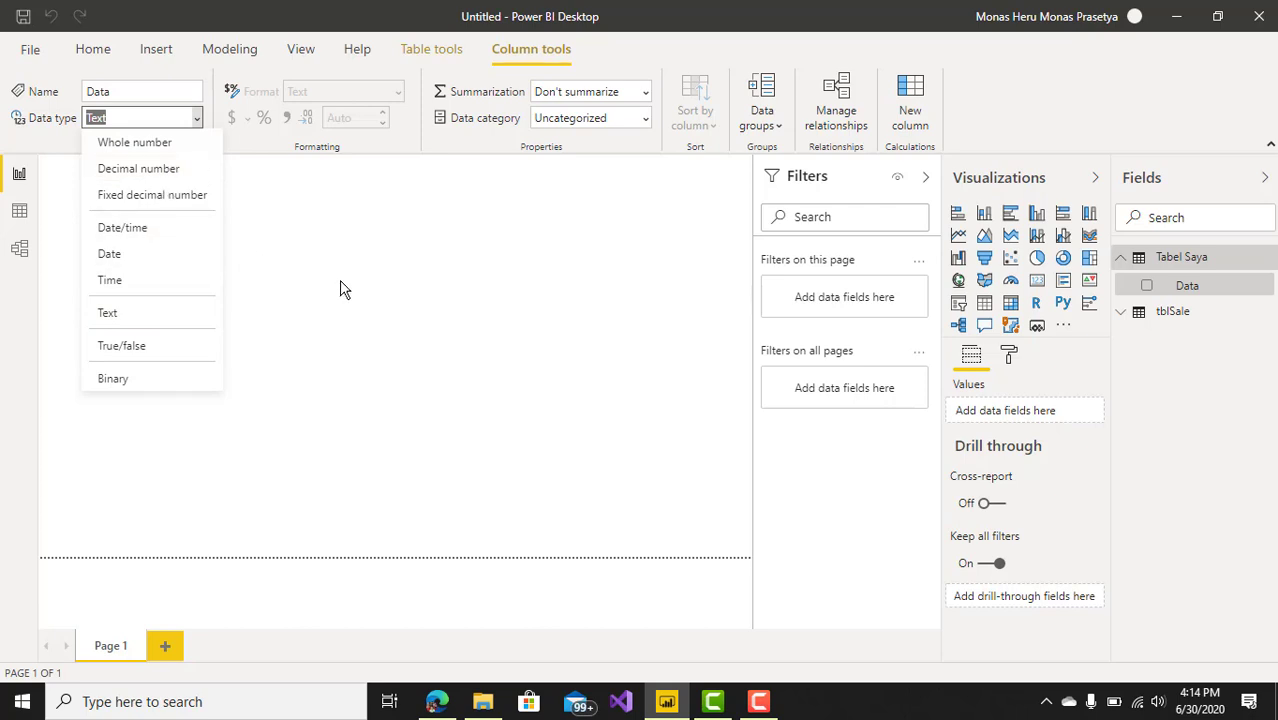
pyautogui.click(505, 327)
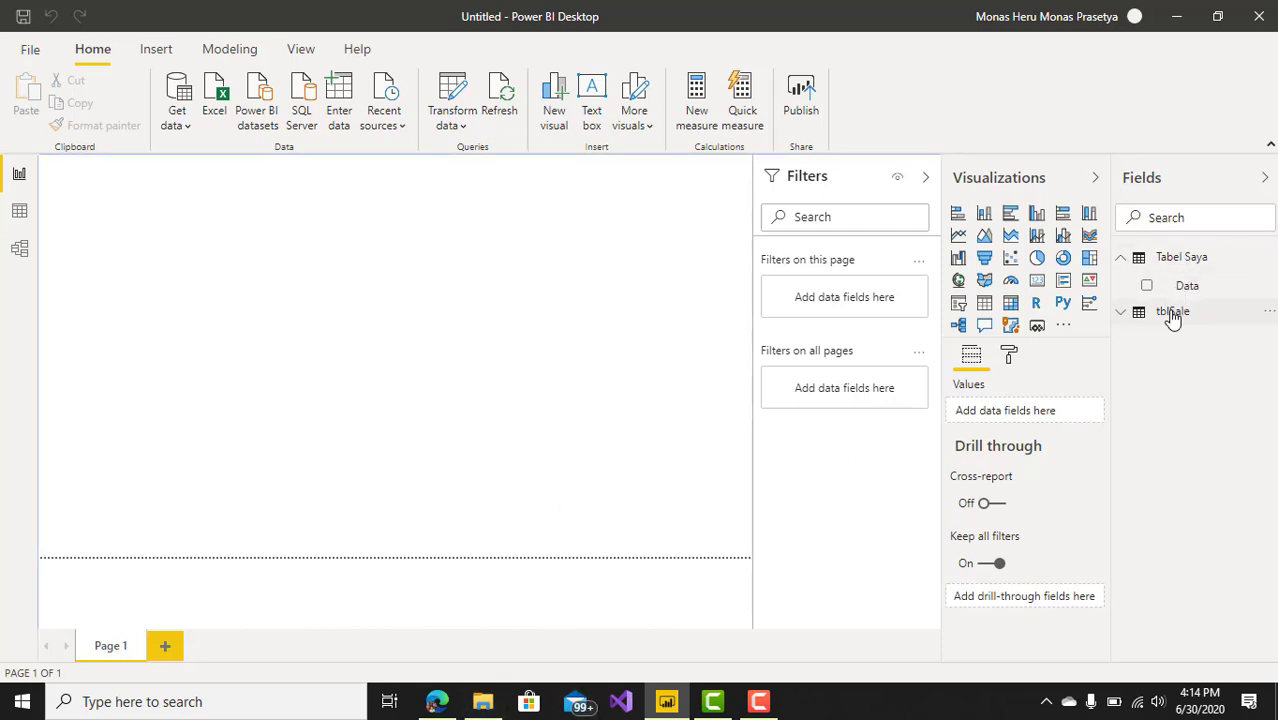
# Expand tblSale in the Fields pane to show sale and tanggal, then select the table
pyautogui.click(1172, 313)
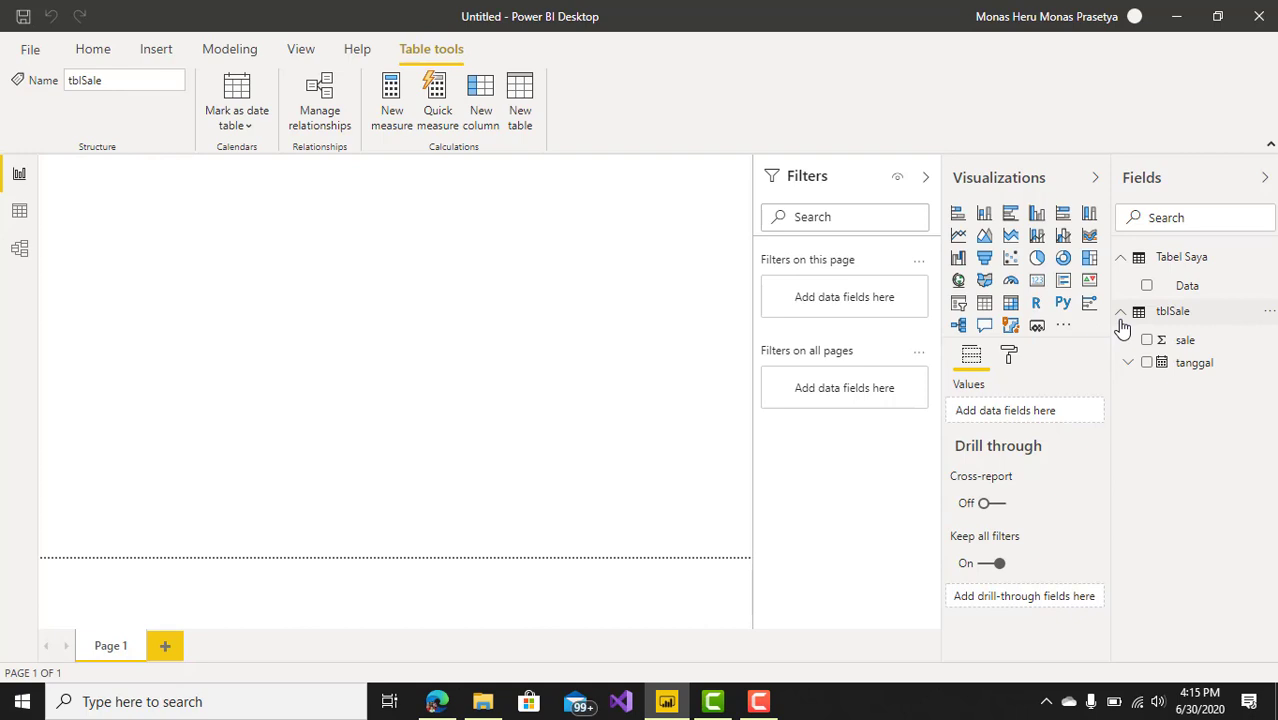
pyautogui.click(1121, 318)
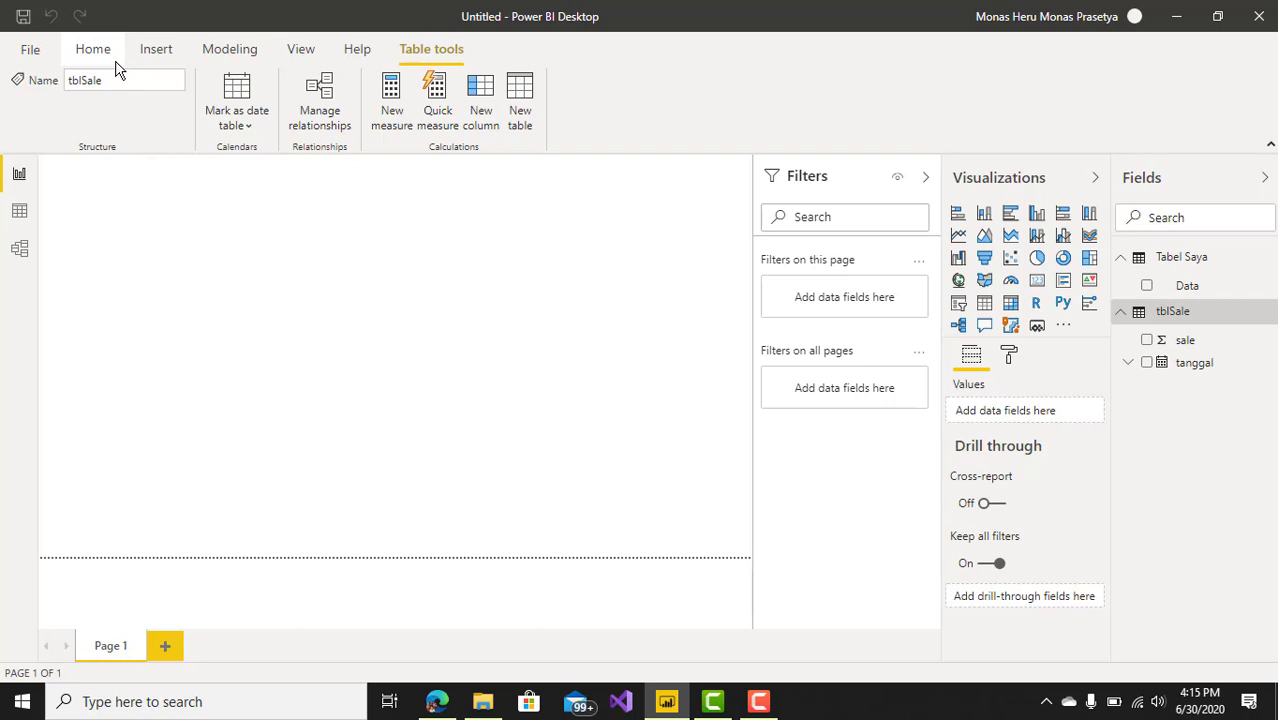
pyautogui.click(98, 50)
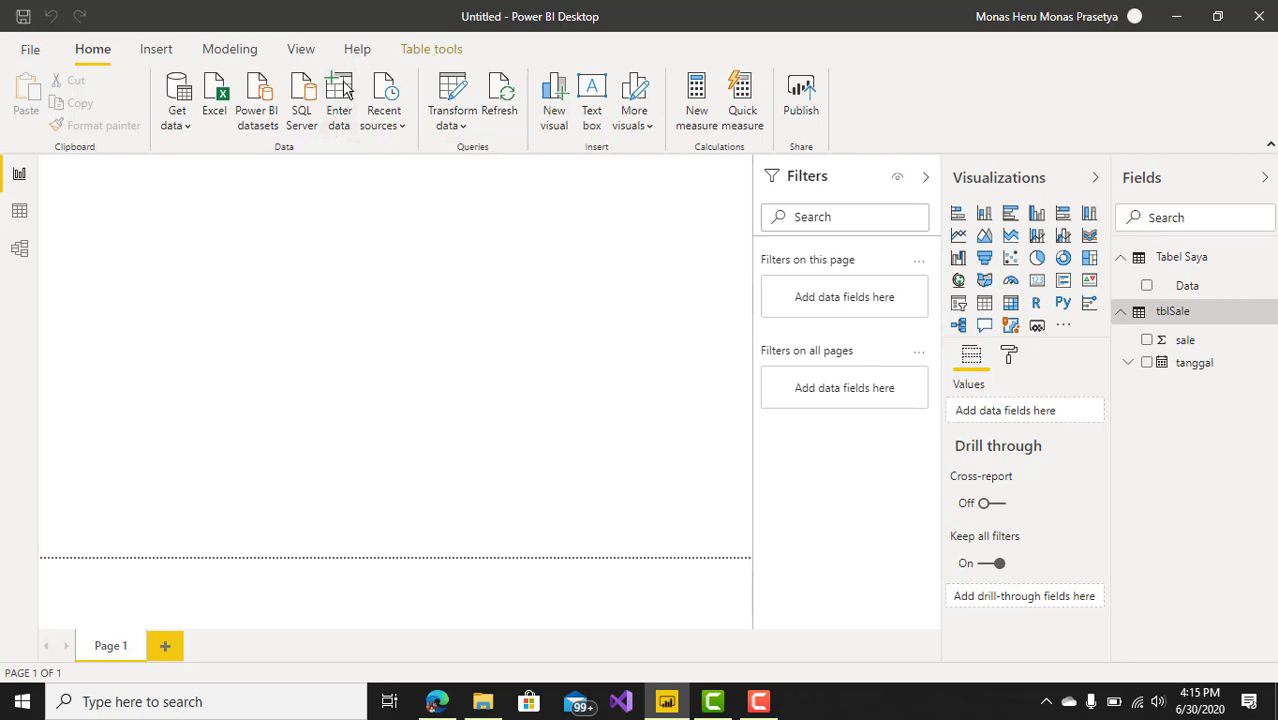
# Open the Desktop copy of tblsale1 in Excel and copy its tanggal and sale table (A1:B7)
pyautogui.click(341, 90)
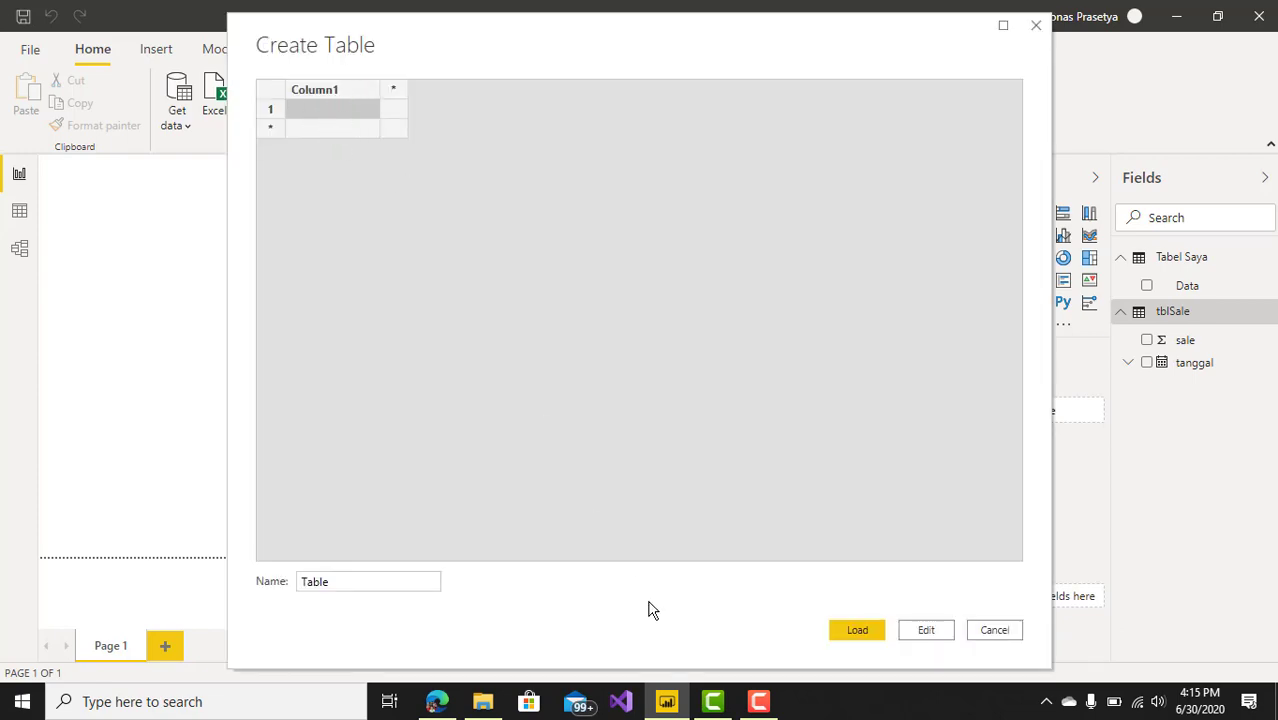
pyautogui.click(485, 703)
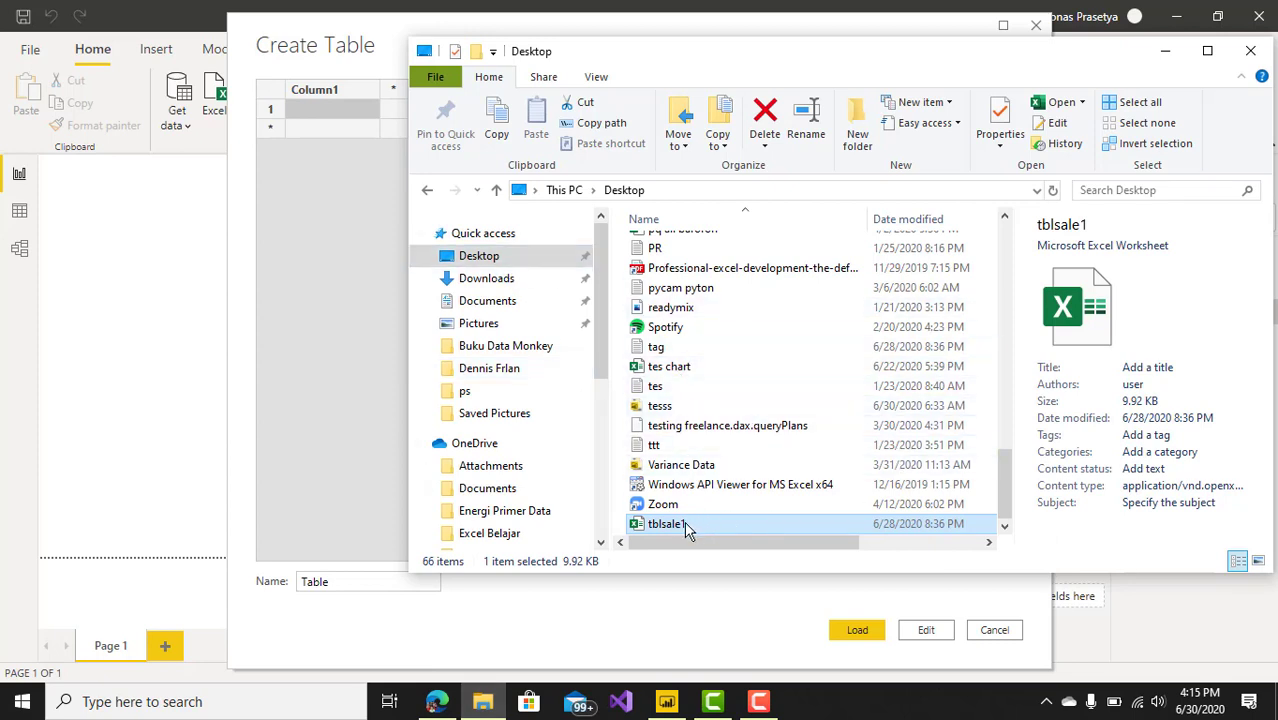
pyautogui.doubleClick(667, 524)
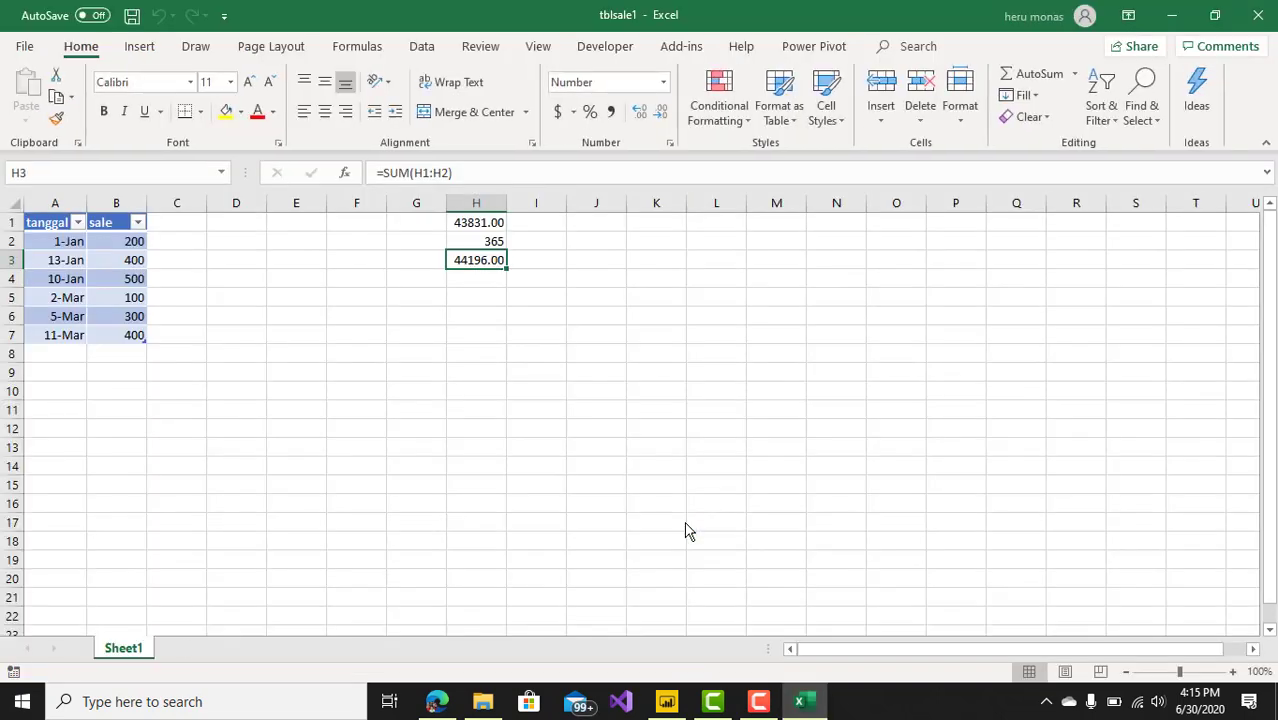
pyautogui.click(198, 262)
pyautogui.moveTo(50, 223); pyautogui.dragTo(105, 329)
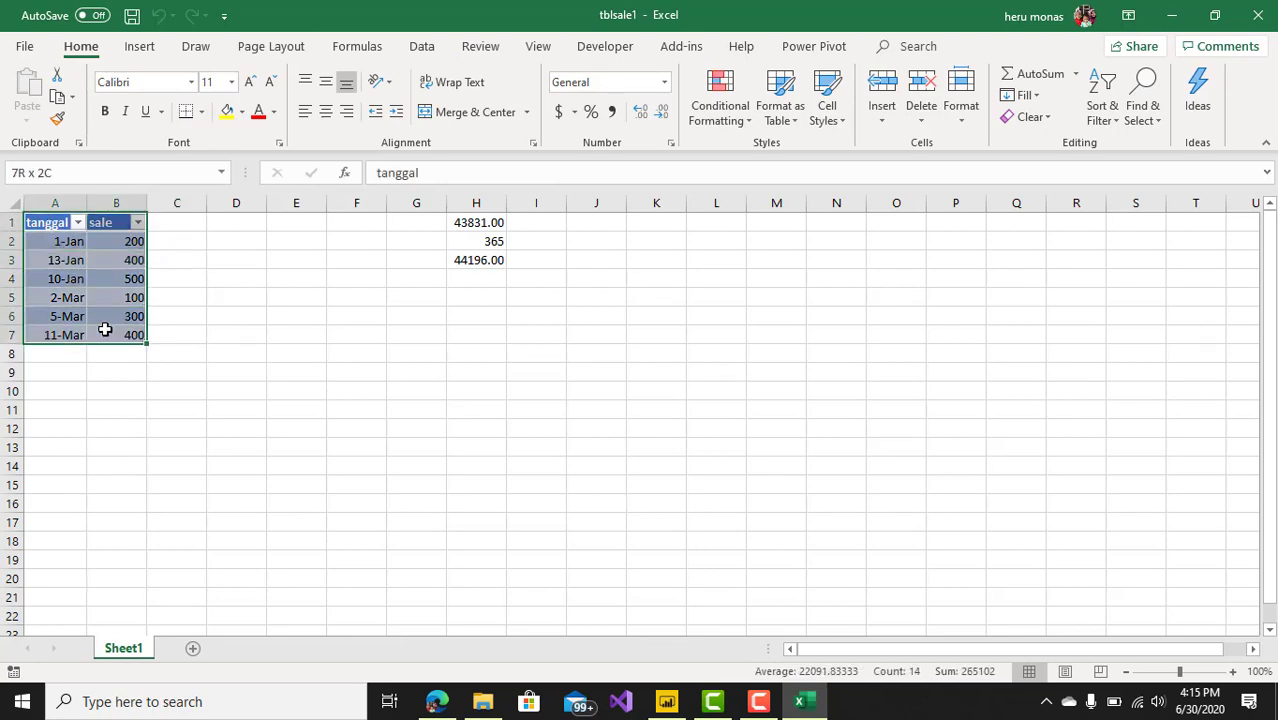
pyautogui.hotkey('ctrl', 'c')
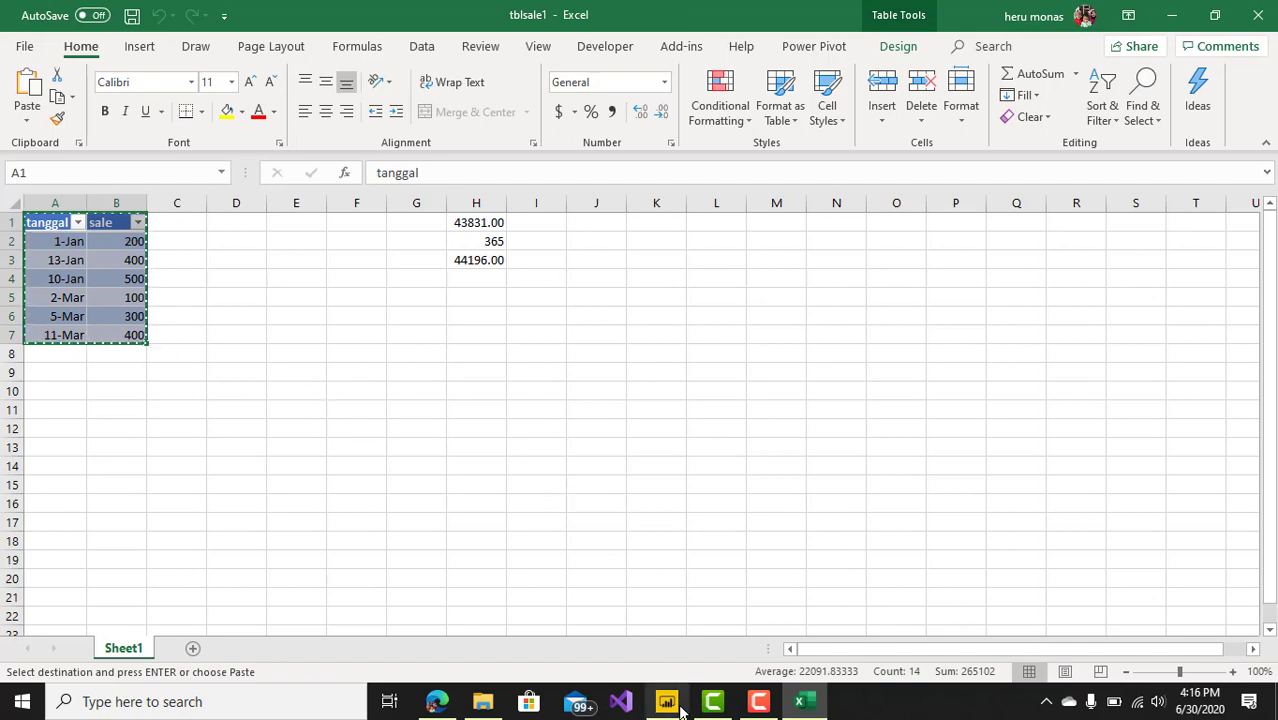
# Paste the copied tanggal and sale data into the Create Table grid as seven rows under Column1 and Column2
pyautogui.click(666, 701)
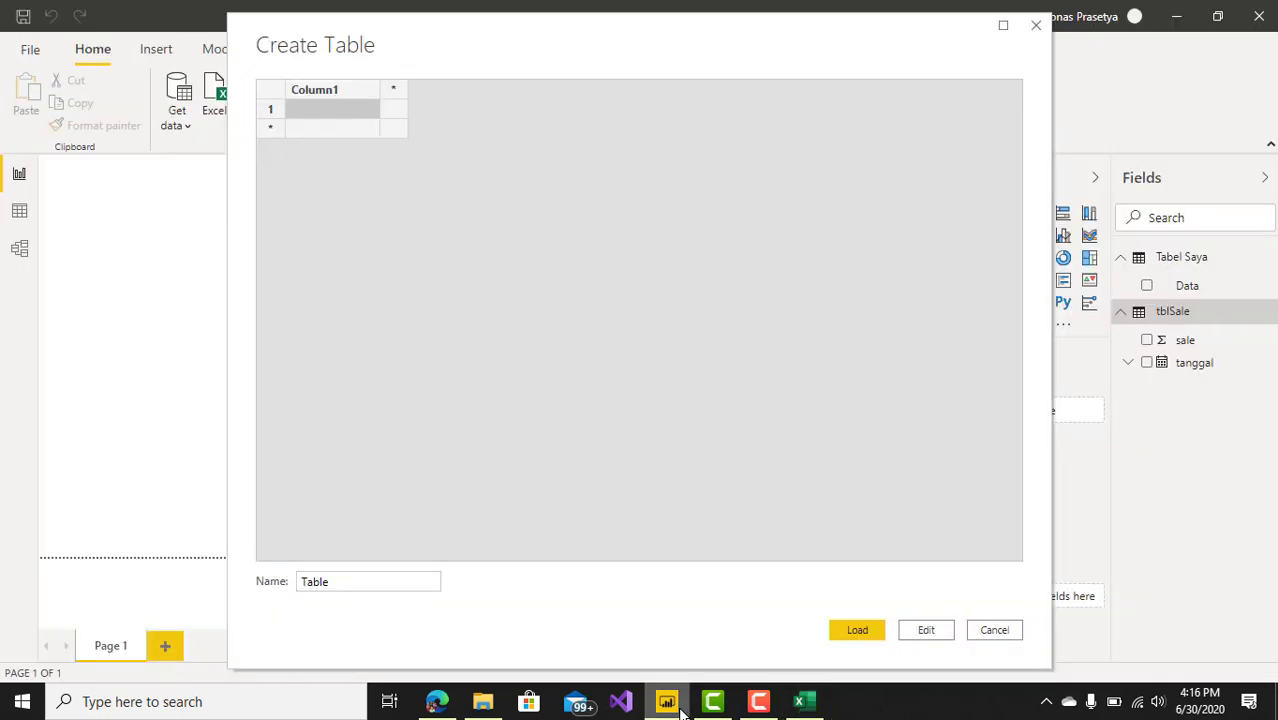
pyautogui.click(273, 89)
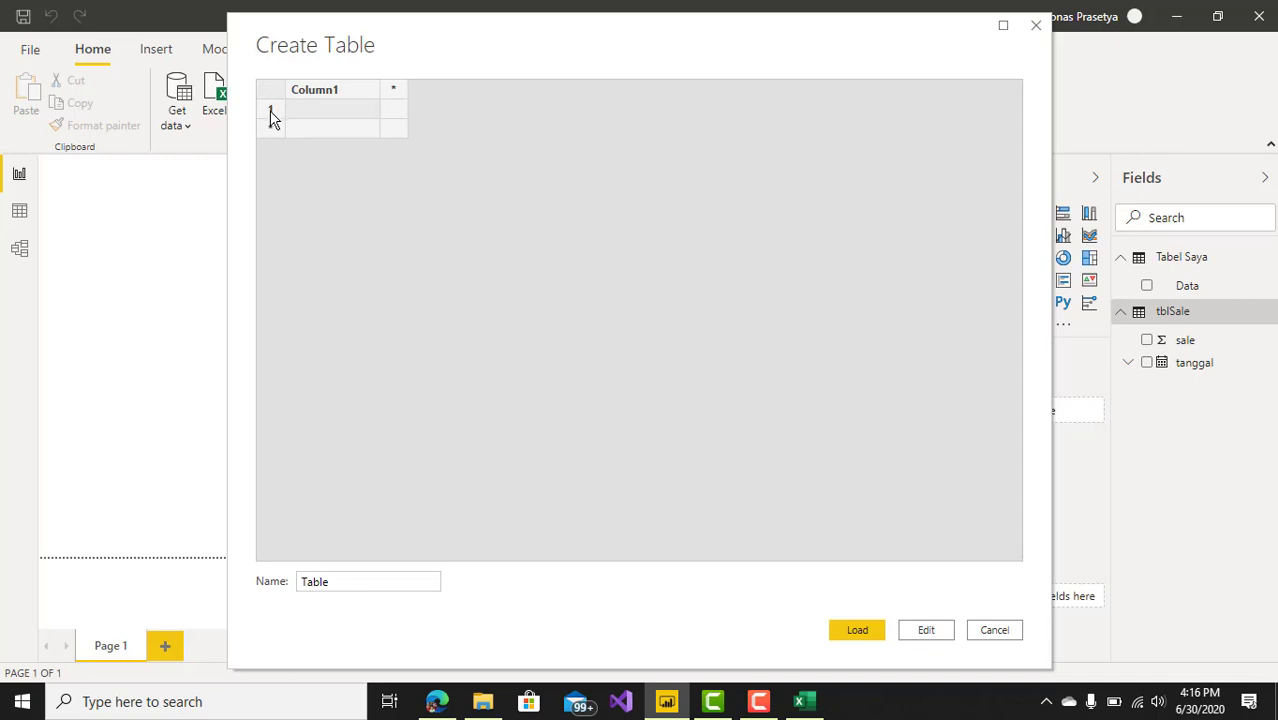
pyautogui.rightClick(272, 112)
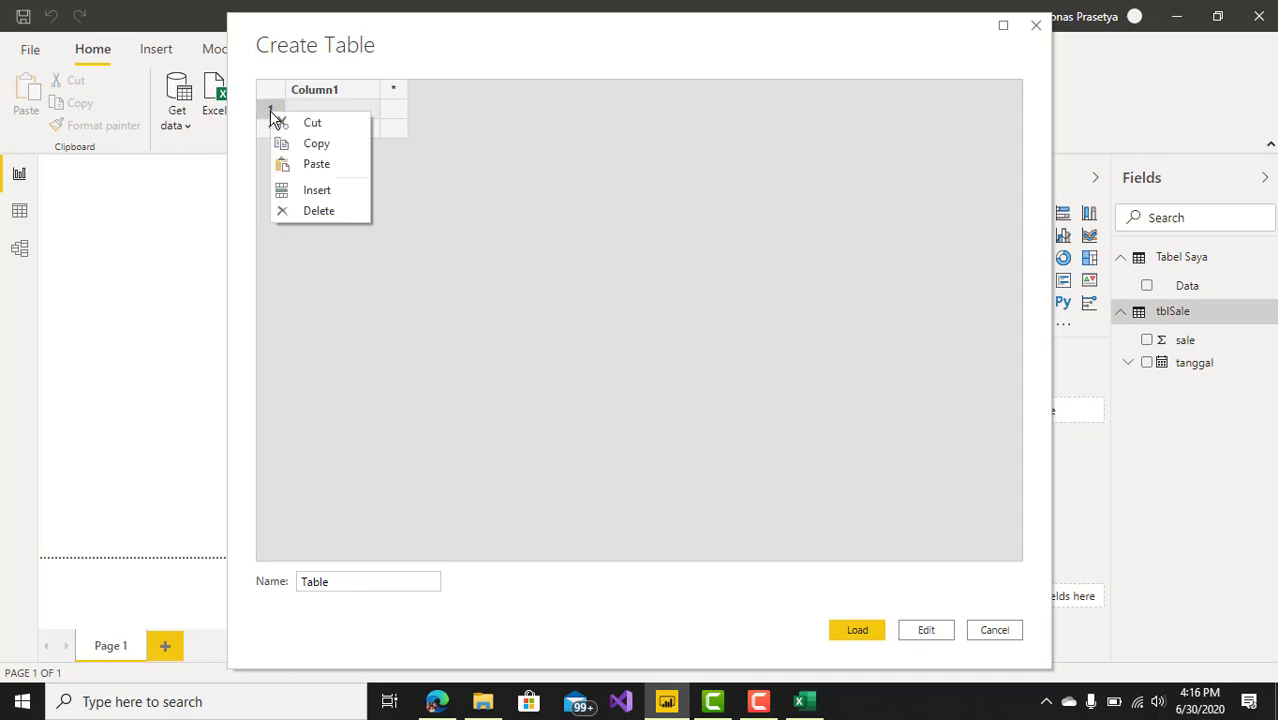
pyautogui.click(332, 165)
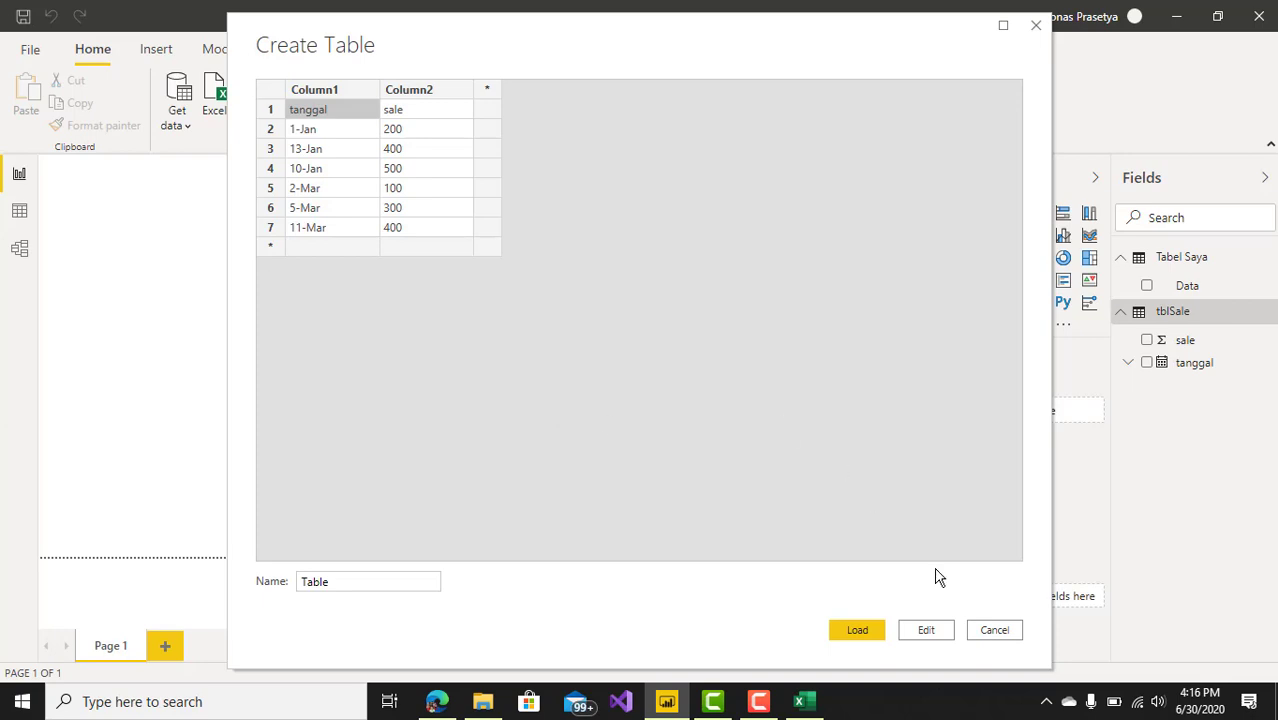
# Discard the table with generic column names and start a fresh Enter Data table
pyautogui.click(1000, 636)
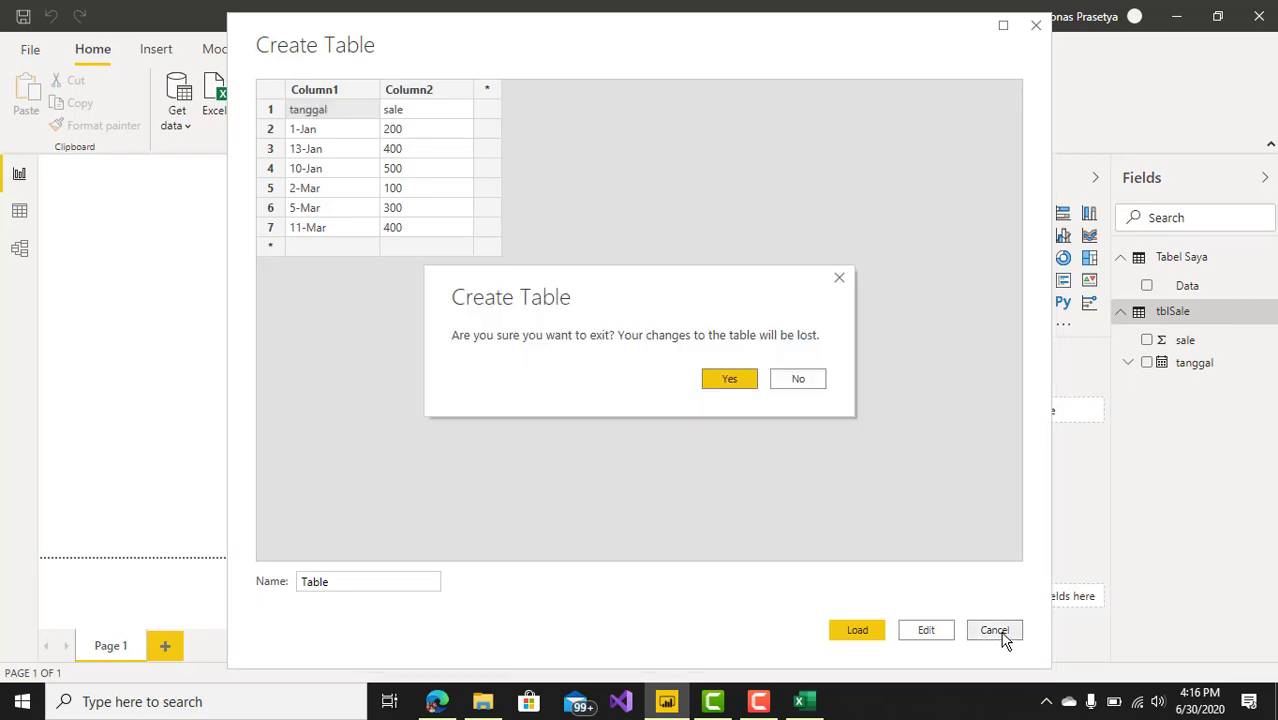
pyautogui.click(755, 385)
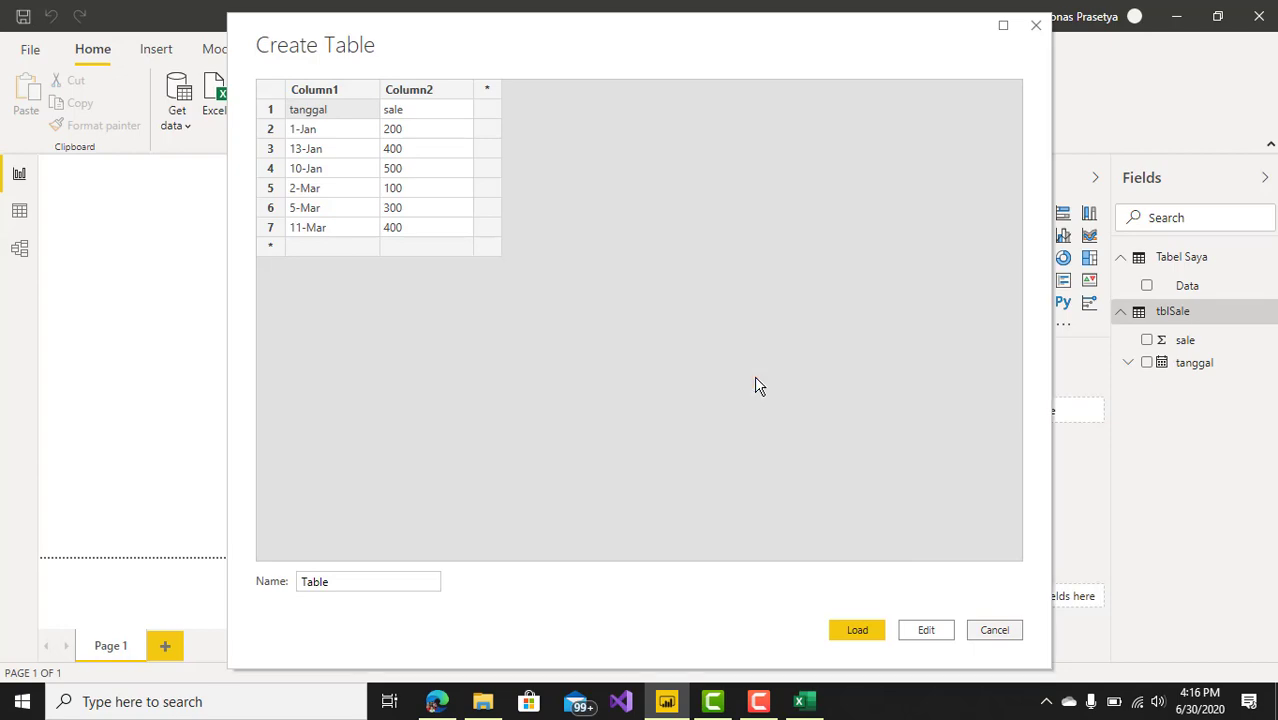
pyautogui.hotkey('alt', 'Tab')
pyautogui.click(290, 259)
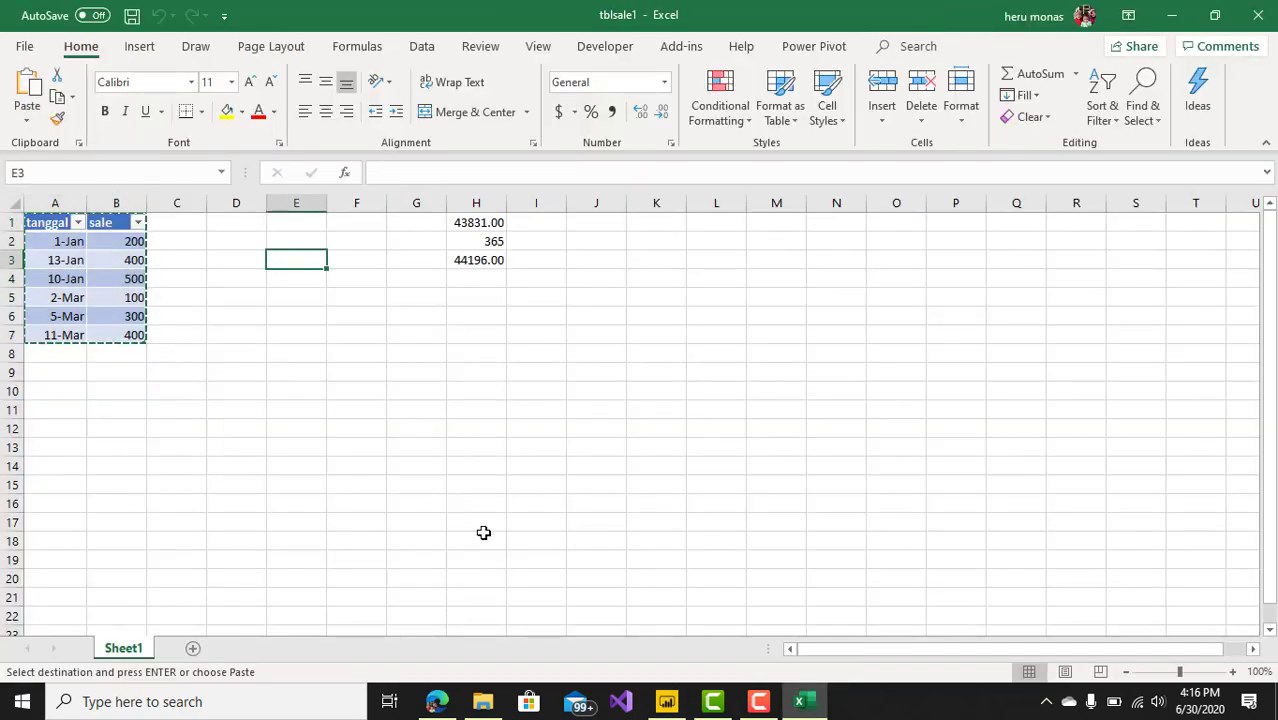
pyautogui.click(668, 705)
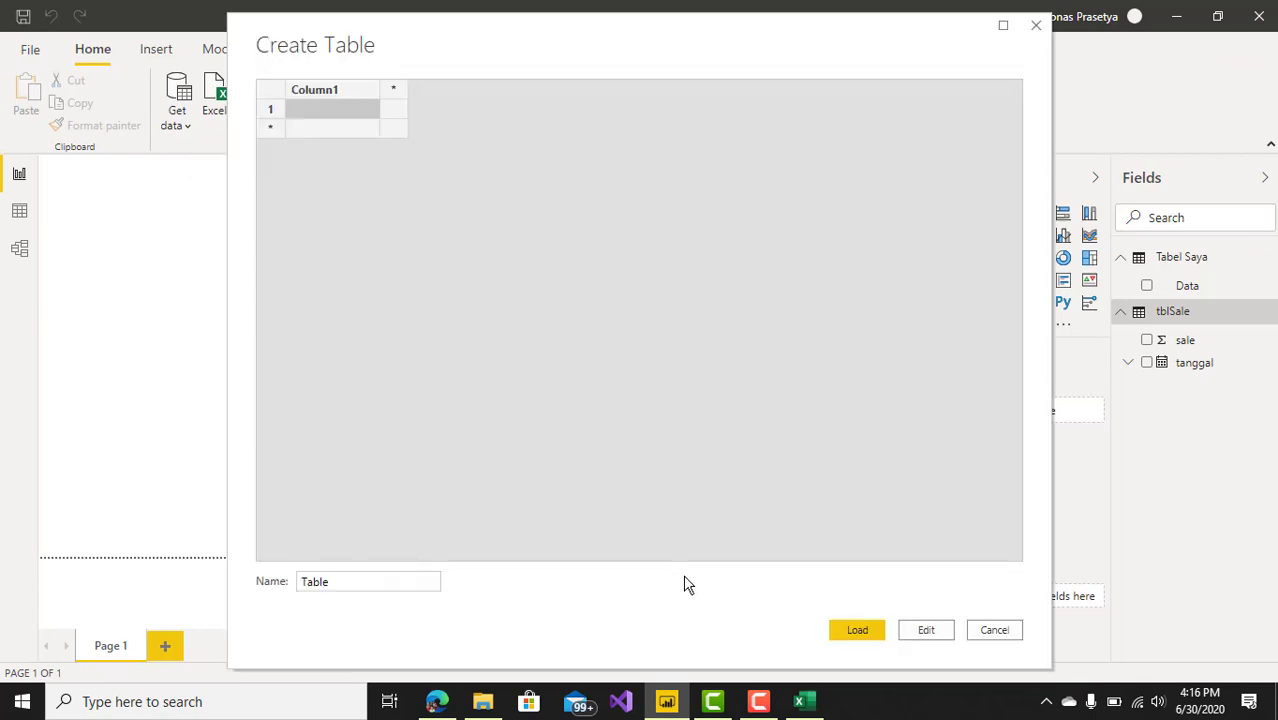
pyautogui.click(799, 701)
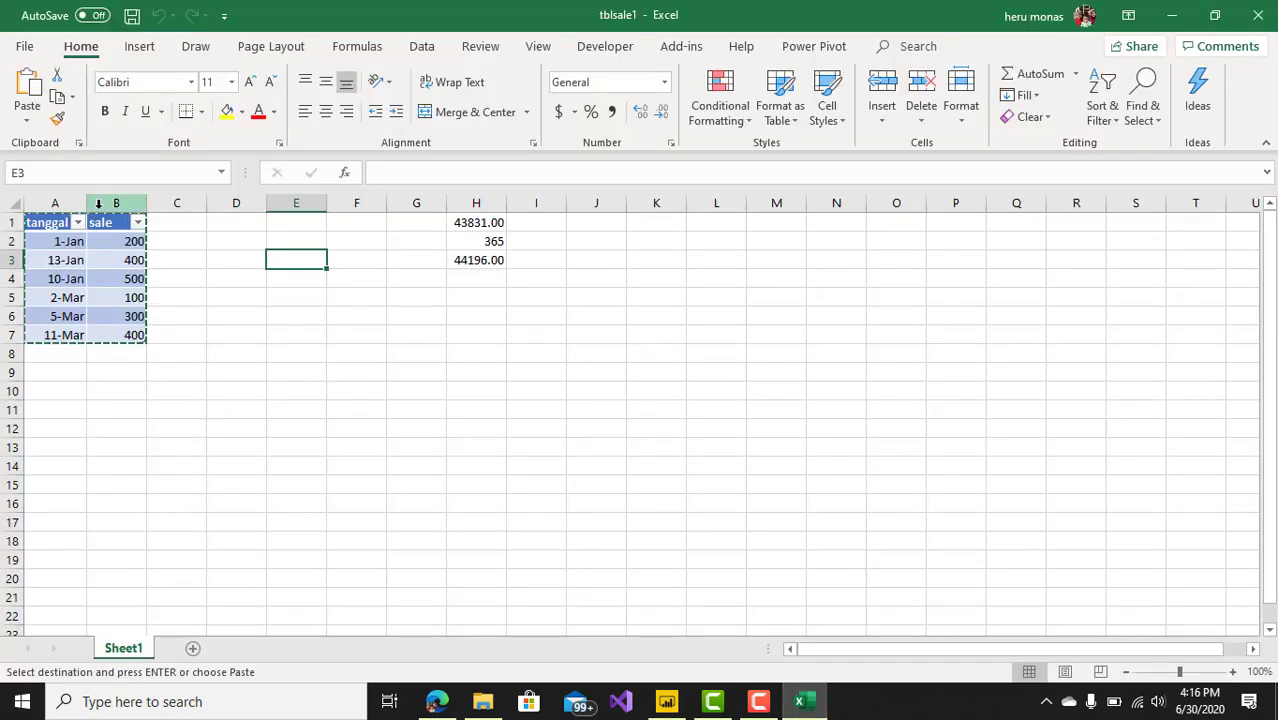
# Recopy A1:B6 from Excel and paste it so tanggal and sale become headers over six rows
pyautogui.moveTo(55, 224); pyautogui.dragTo(108, 333)
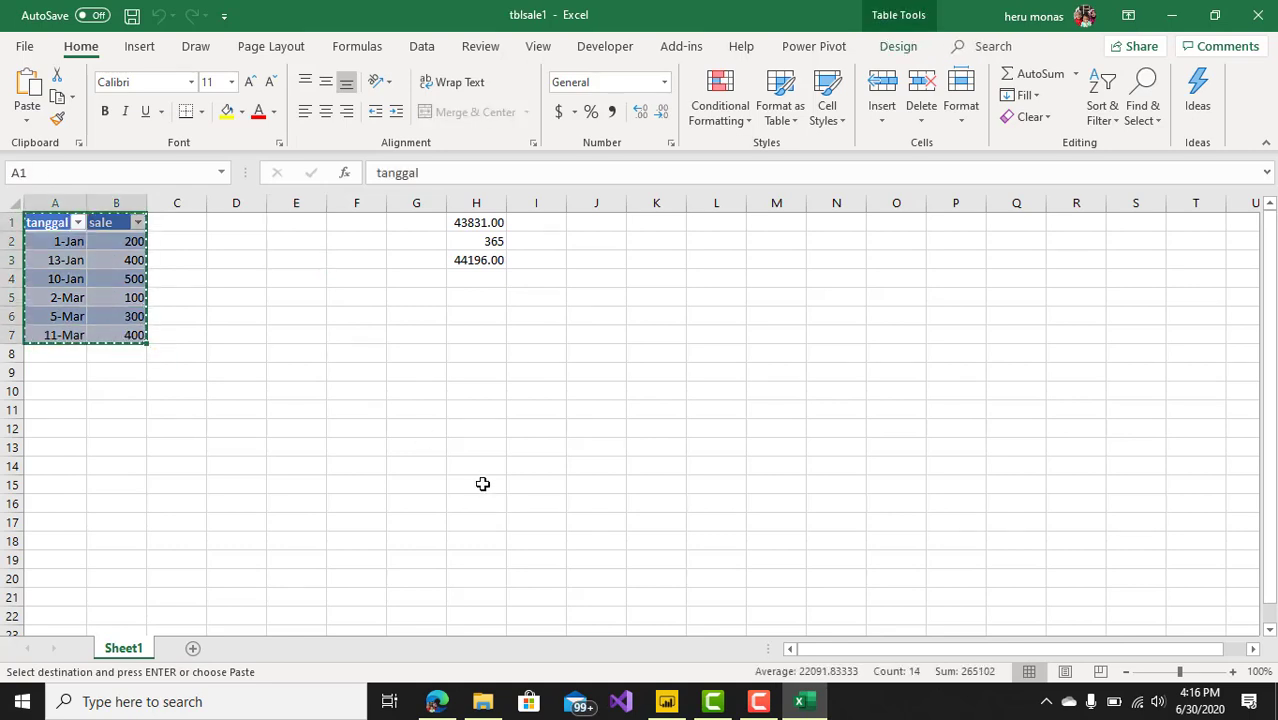
pyautogui.hotkey('alt', 'Tab')
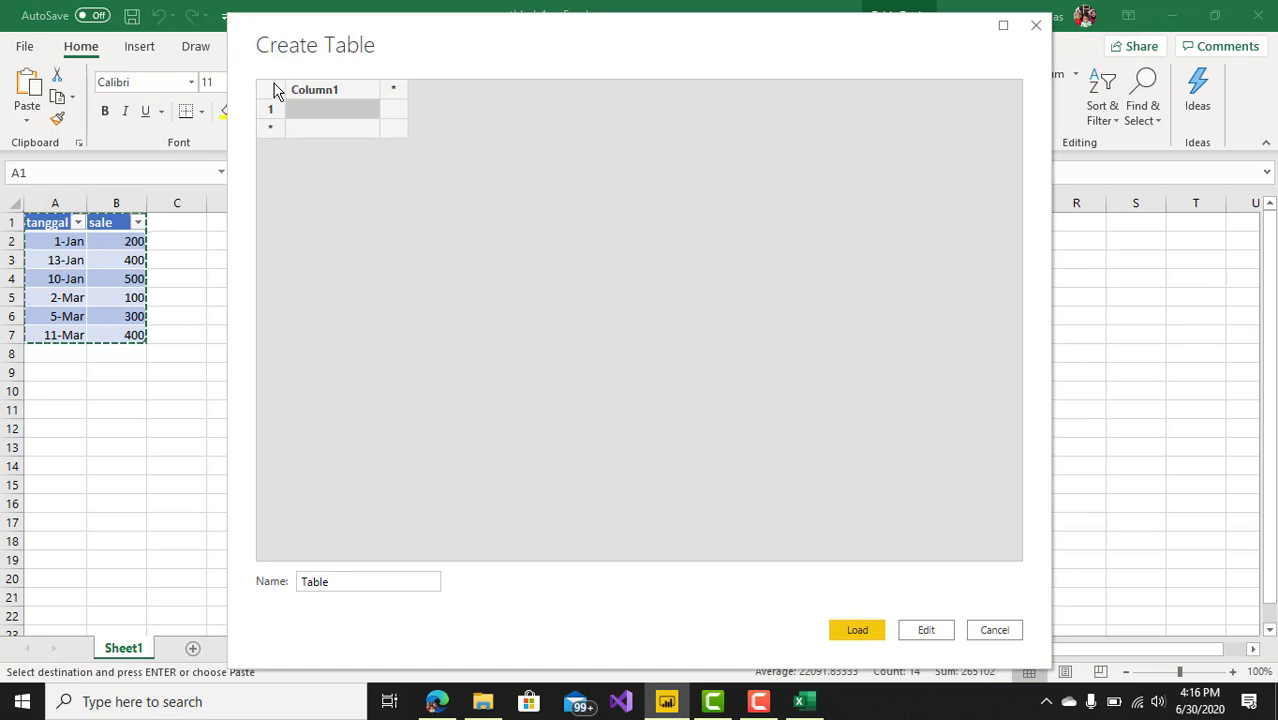
pyautogui.click(277, 90)
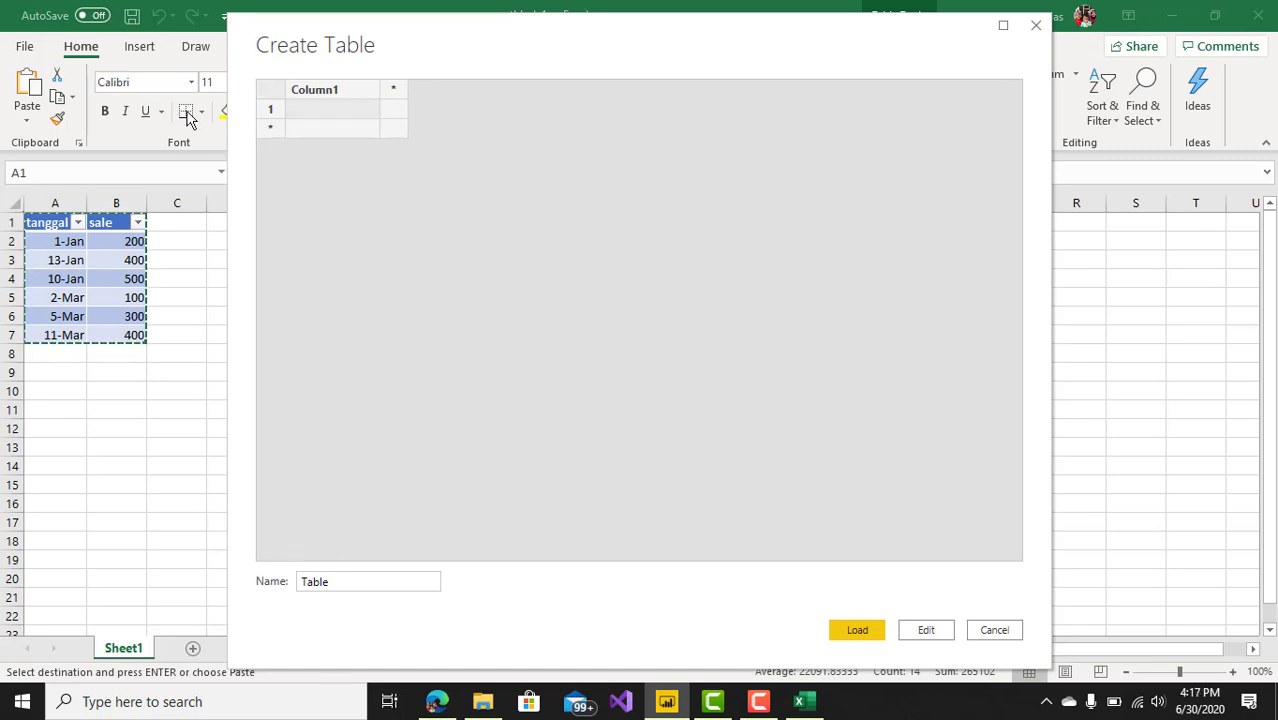
pyautogui.hotkey('ctrl', 'v')
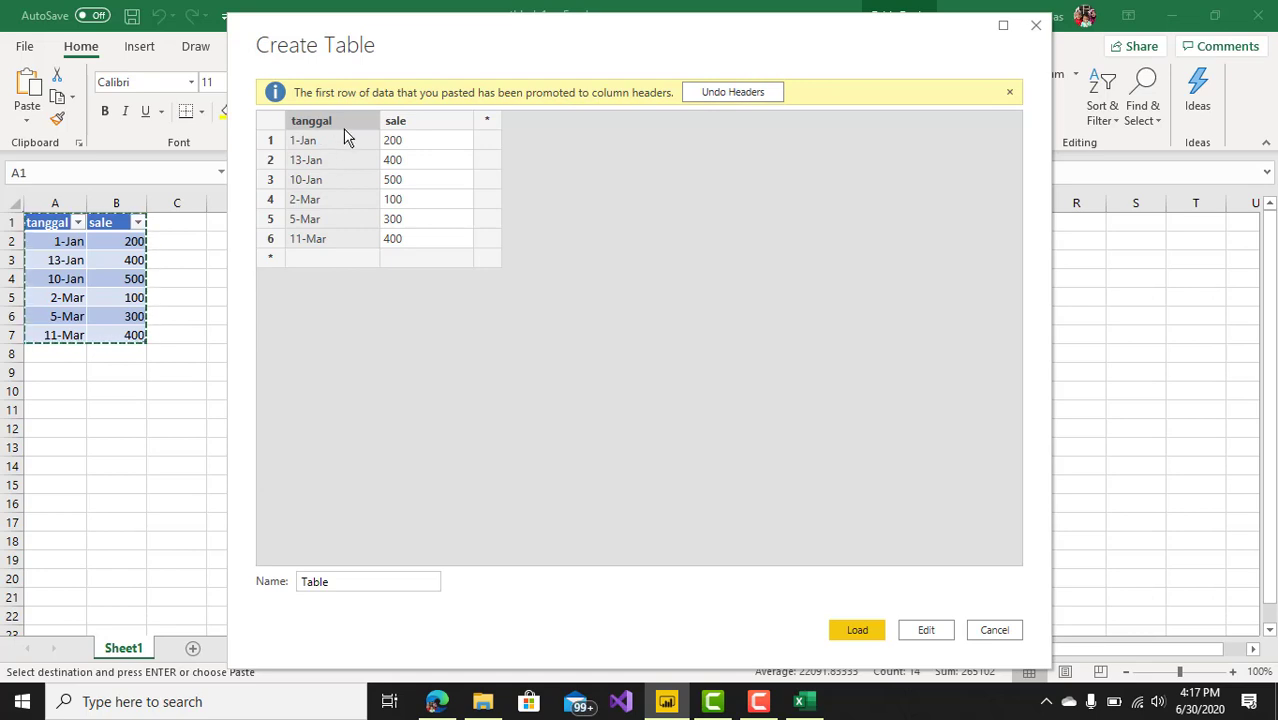
# Close the promoted-headers info bar above the six tanggal and sale rows (1-Jan 200 through 11-Mar 400)
pyautogui.rightClick(272, 146)
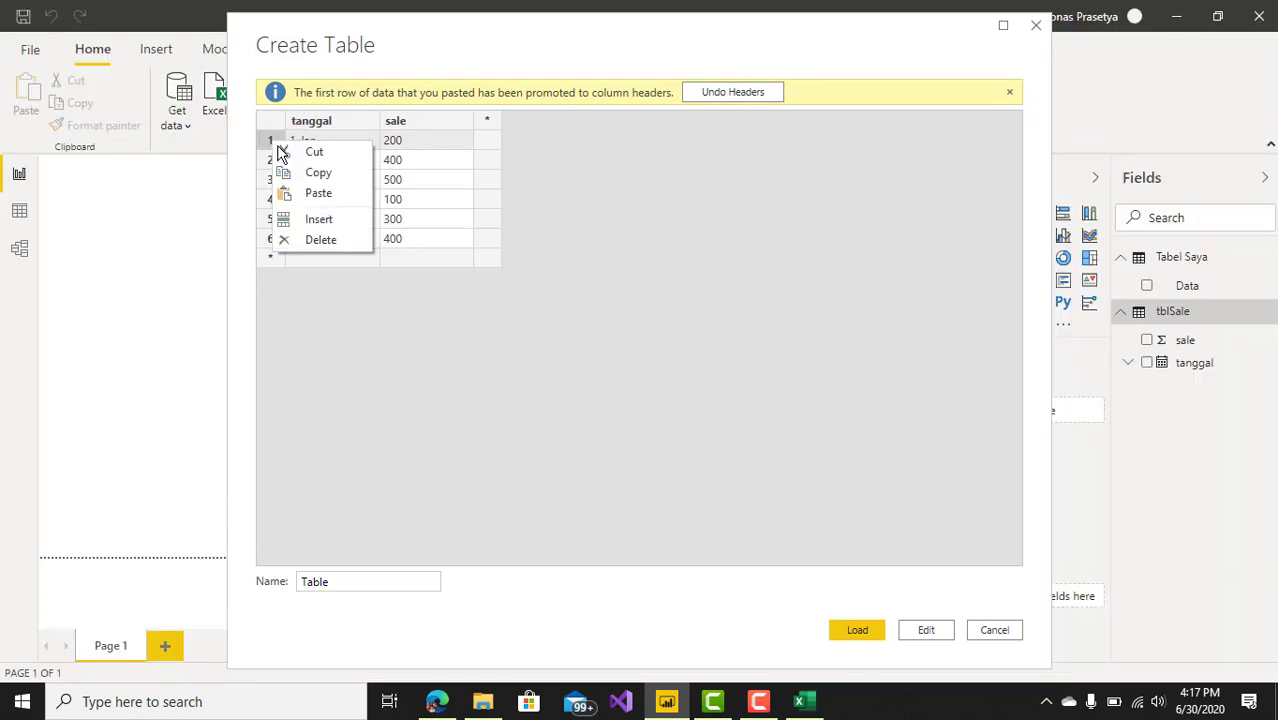
pyautogui.click(405, 146)
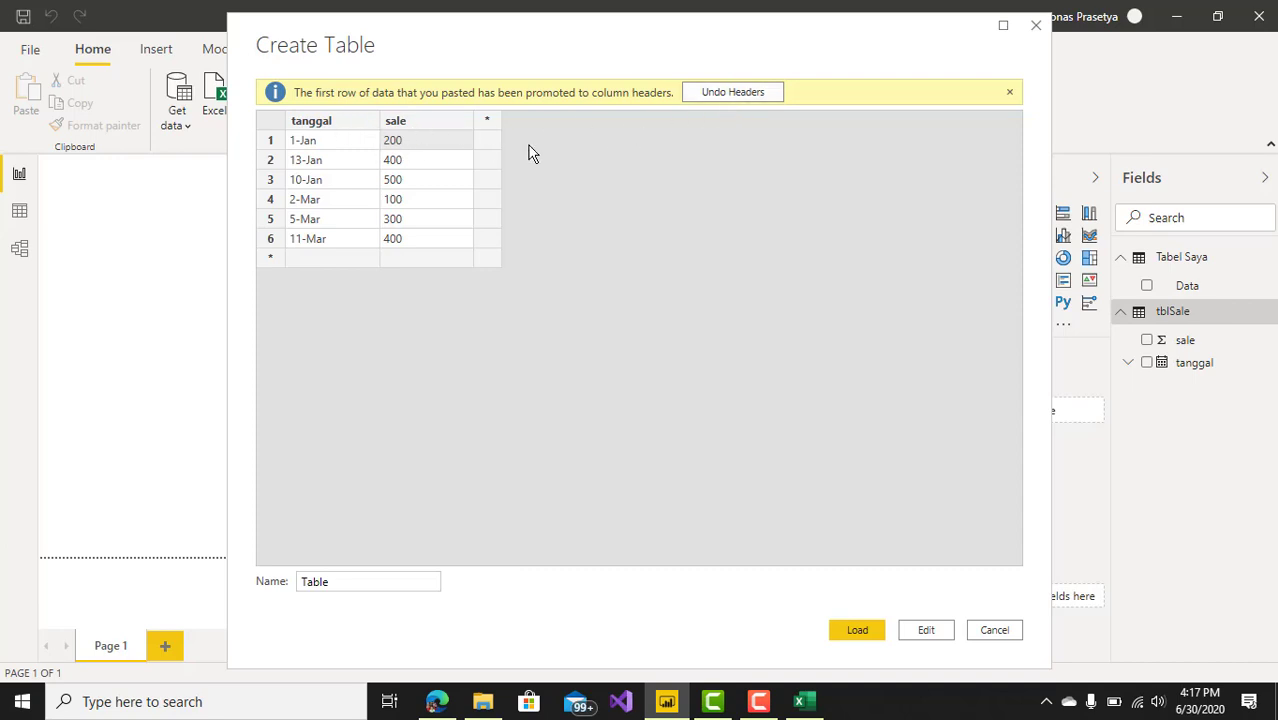
pyautogui.click(1009, 93)
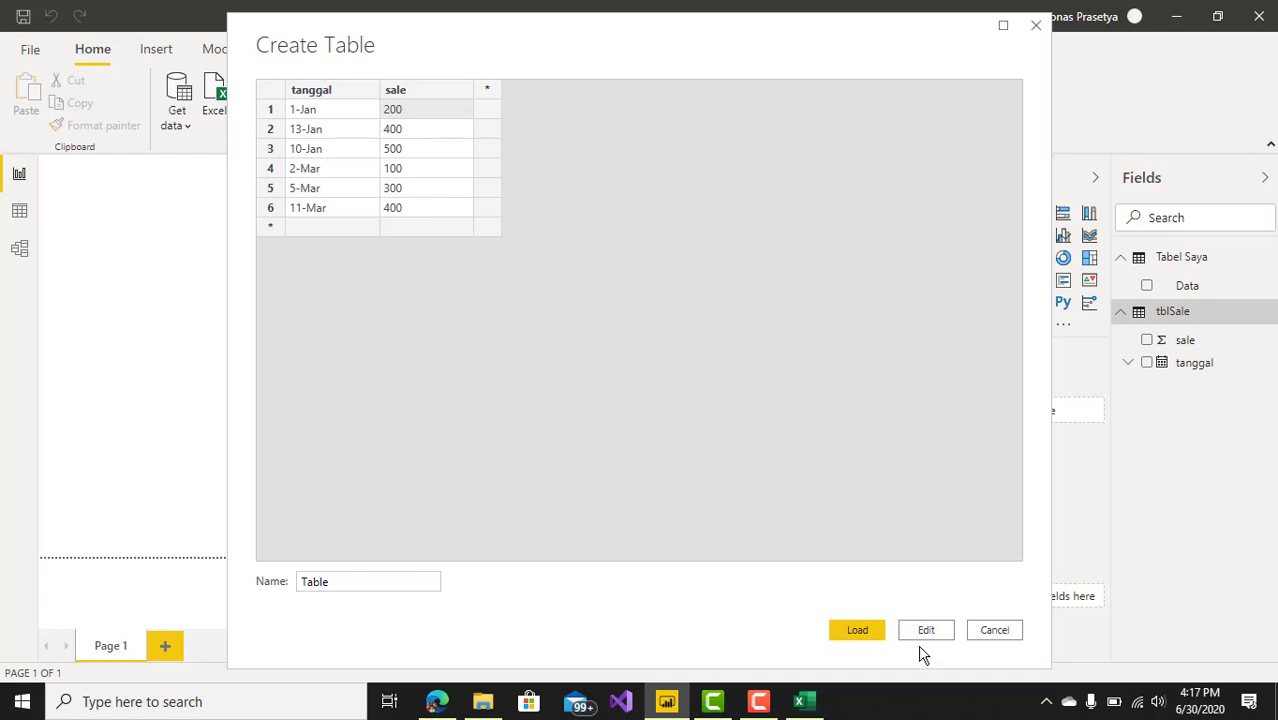
# Keep tanggal as Date in Power Query Editor and load the Table query with Close & Apply
pyautogui.hotkey('alt', 'Tab')
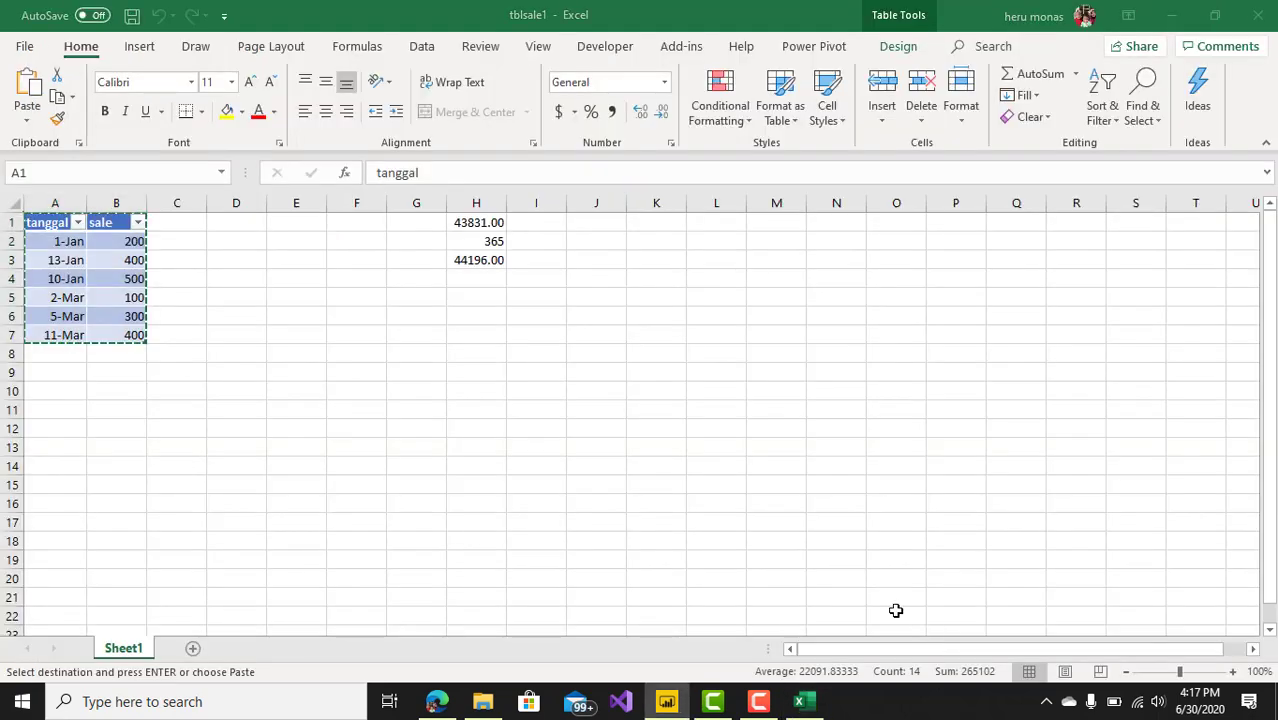
pyautogui.hotkey('alt', 'Tab')
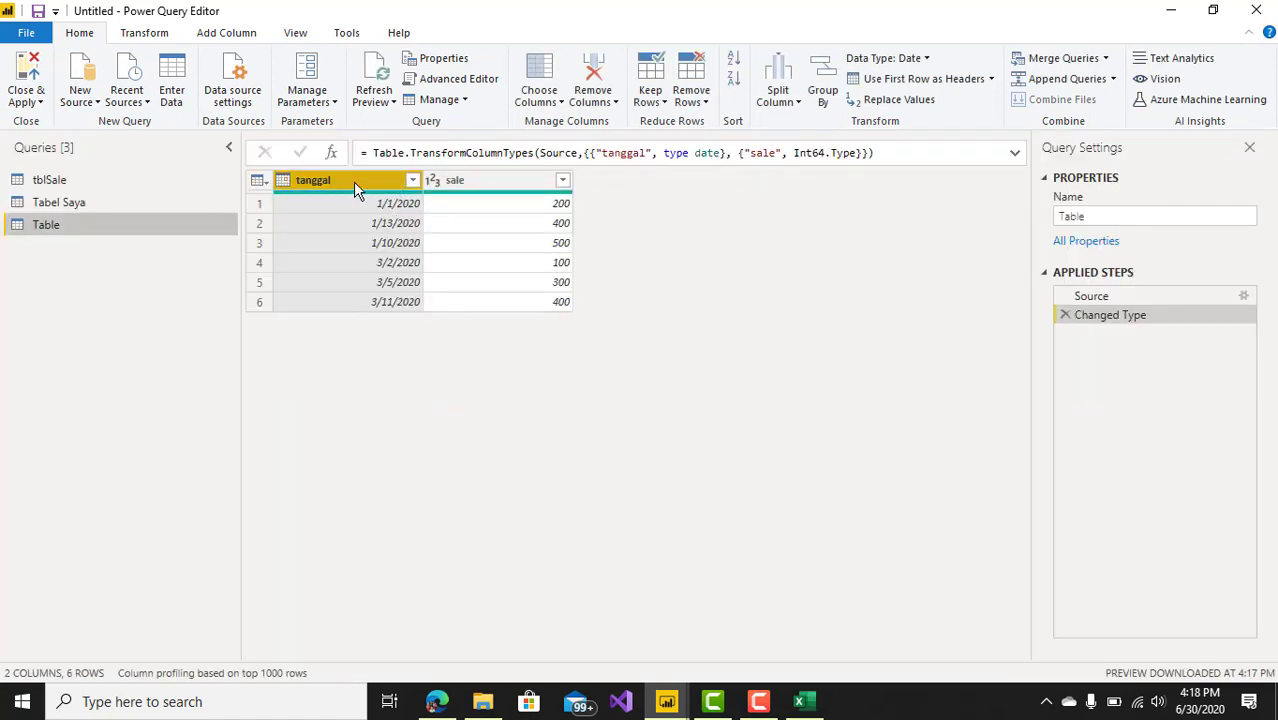
pyautogui.click(926, 64)
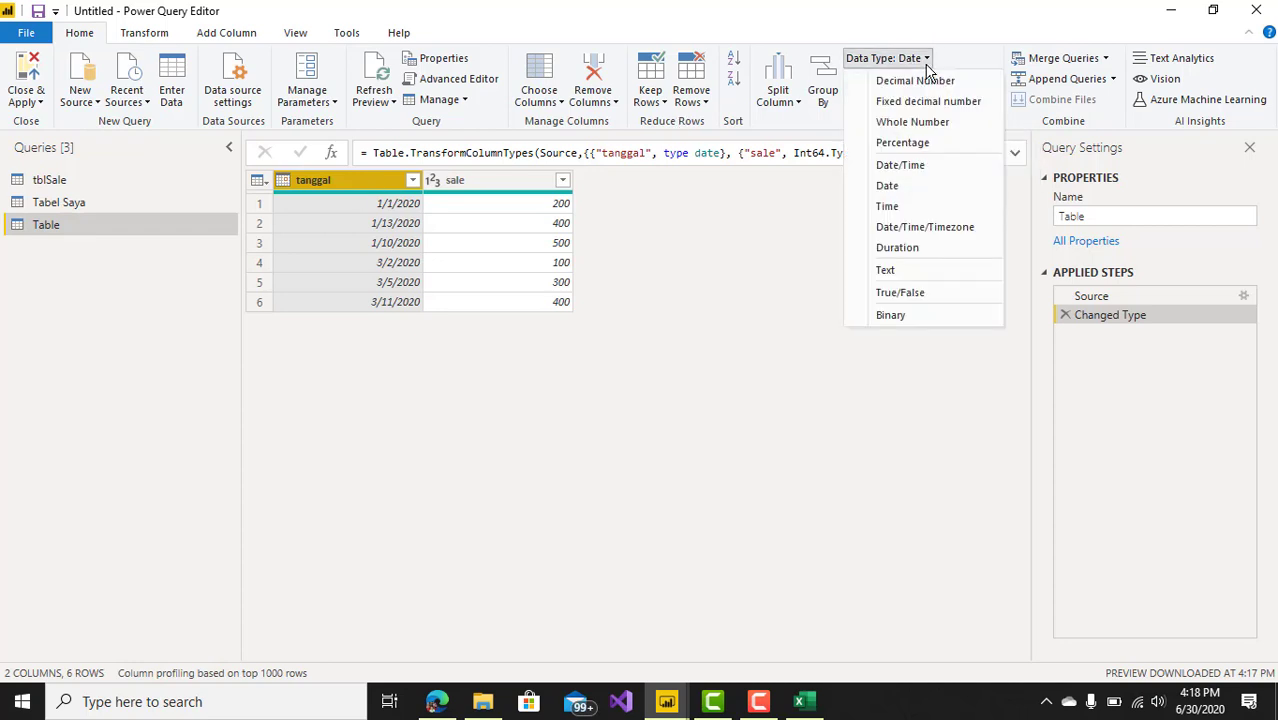
pyautogui.click(889, 186)
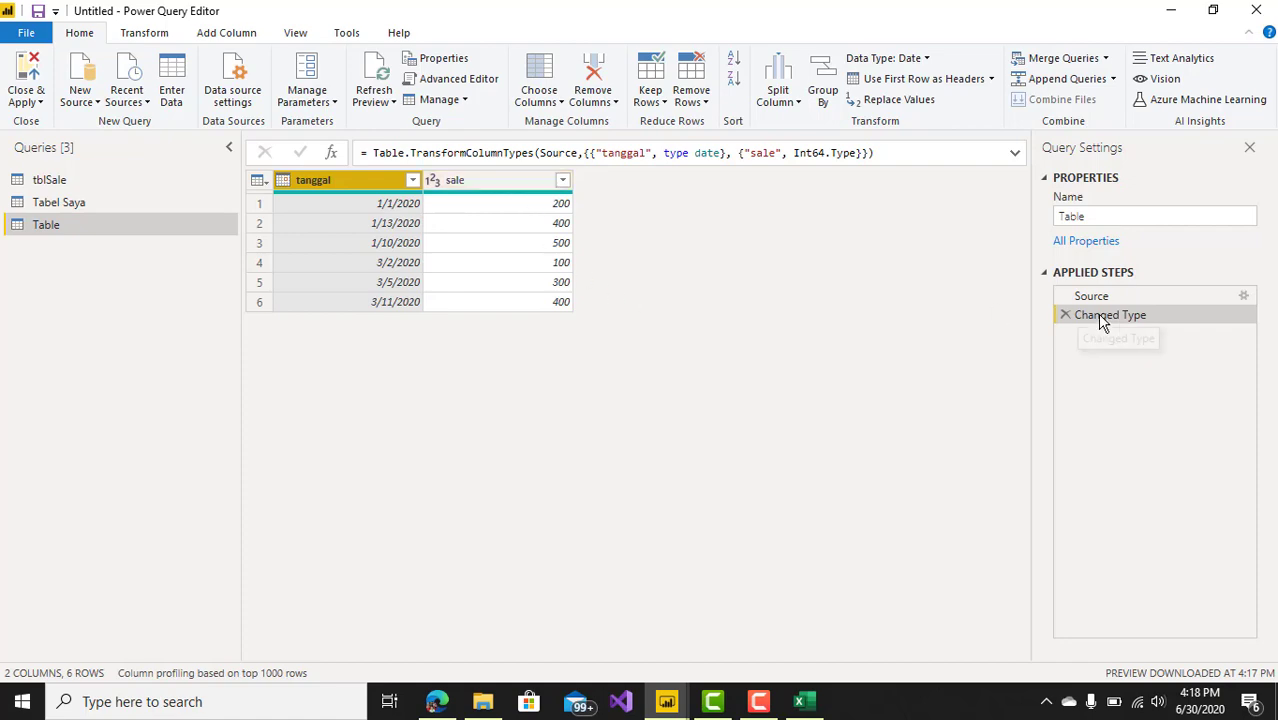
pyautogui.click(24, 76)
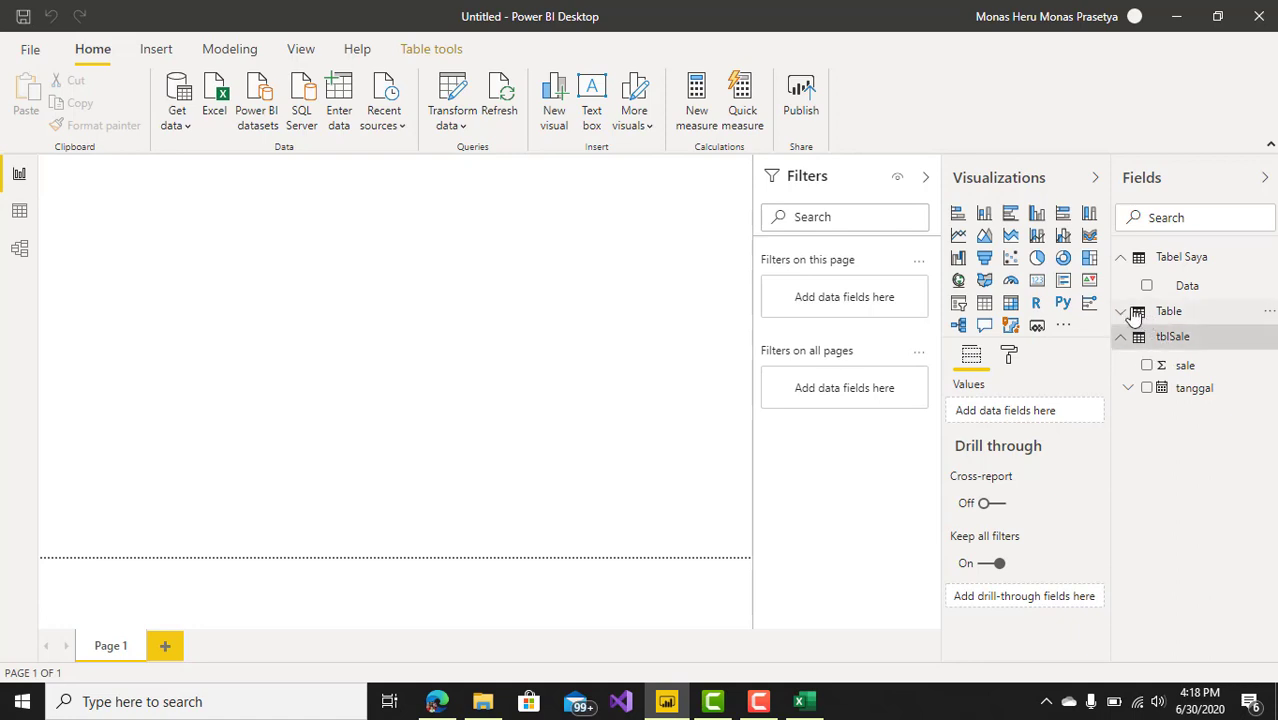
# Expand Table in the Fields pane to reveal its sale and tanggal fields
pyautogui.click(1123, 313)
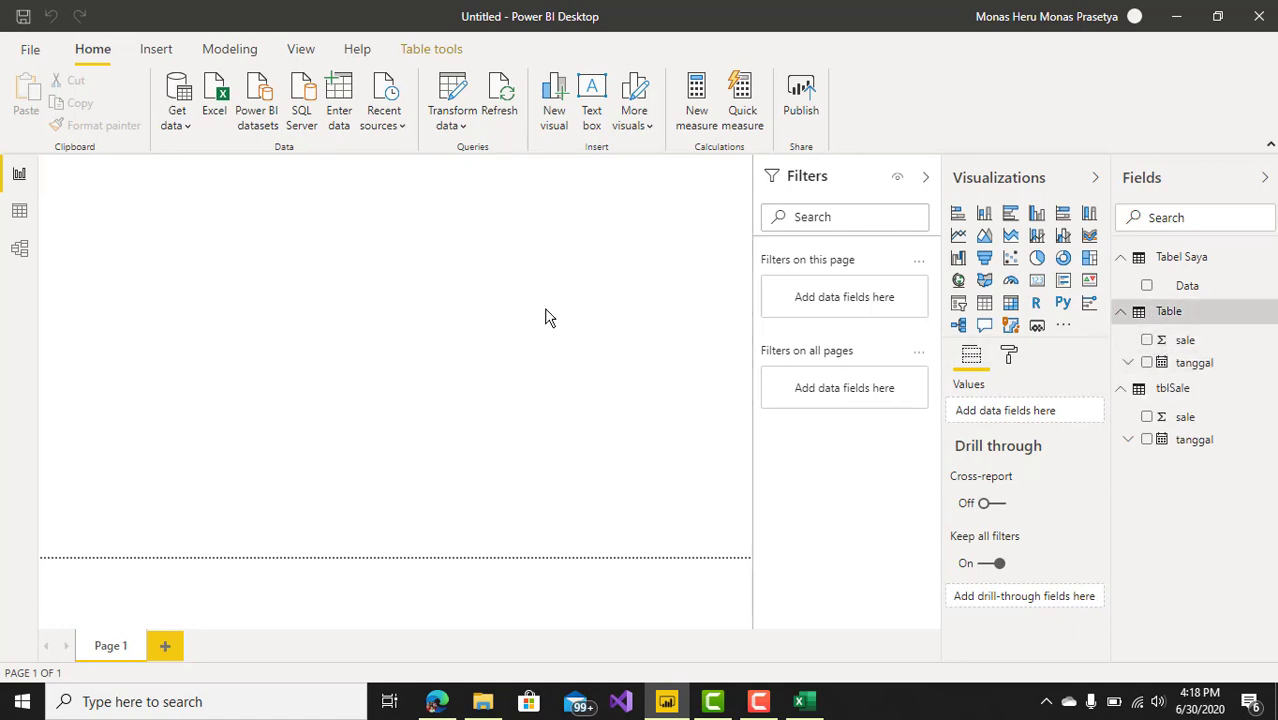
pyautogui.click(435, 324)
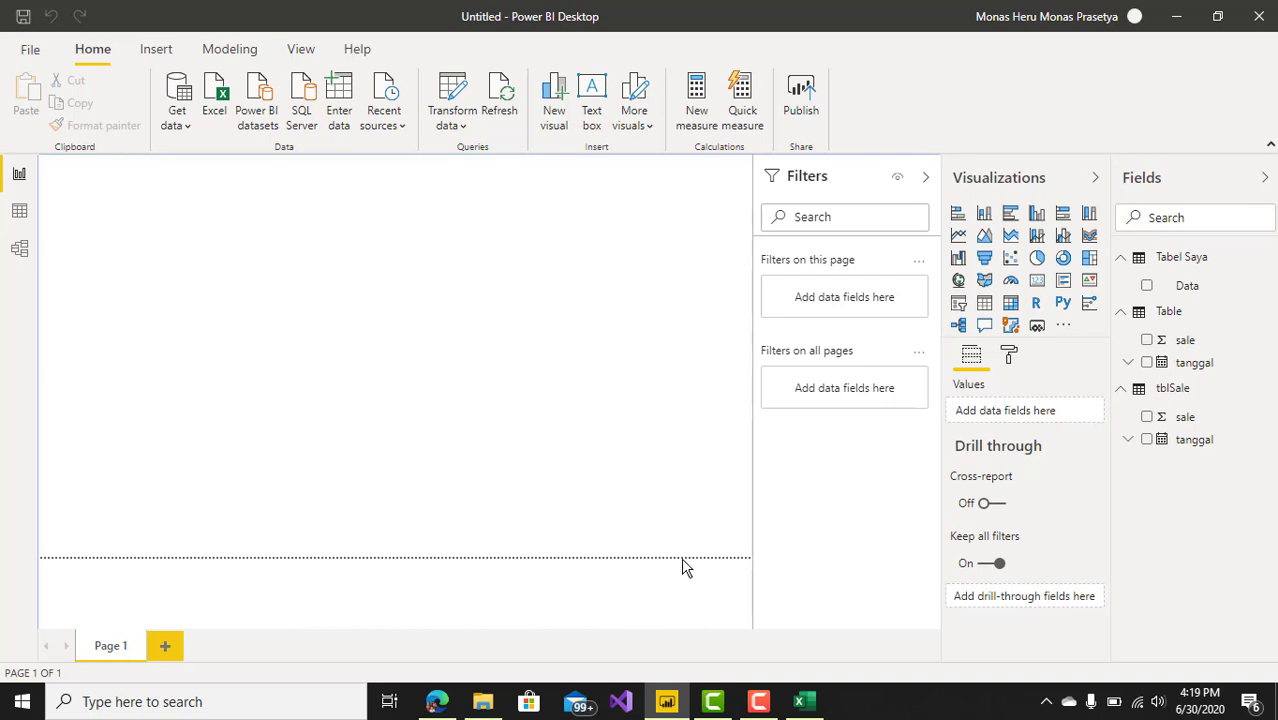
# Bring up the Camtasia Recorder controls from the taskbar to stop recording
pyautogui.click(760, 702)
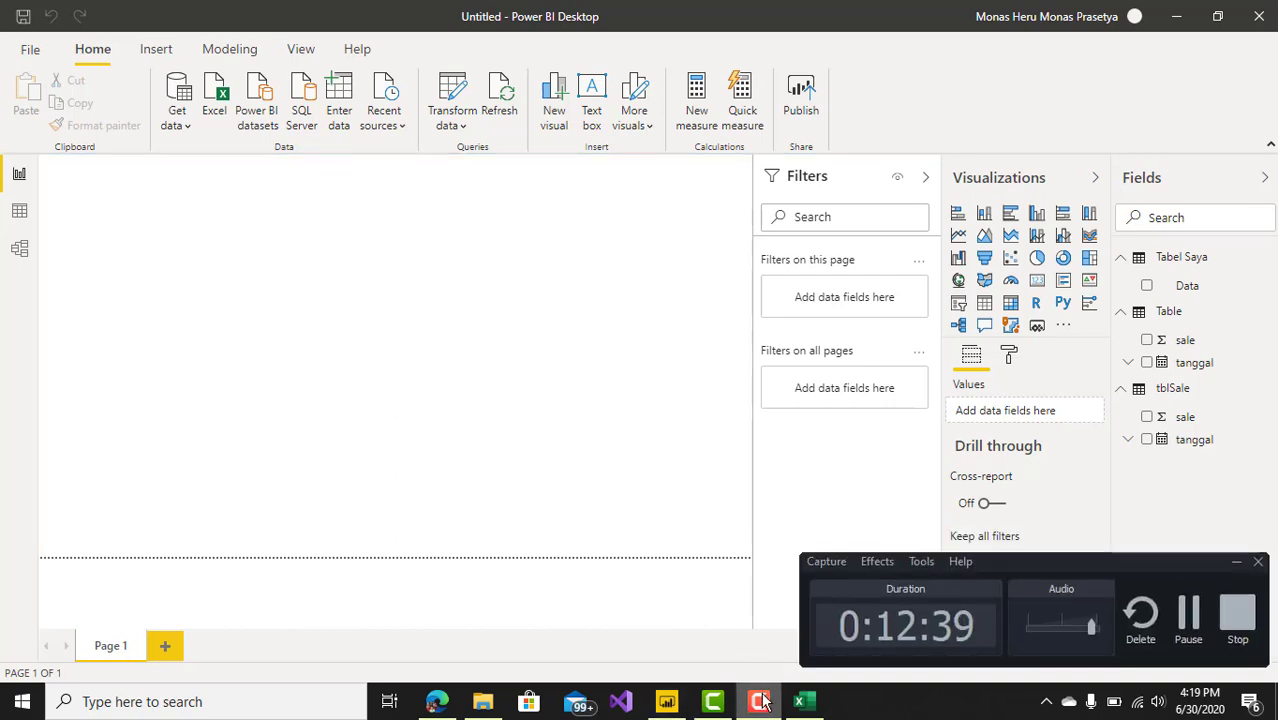